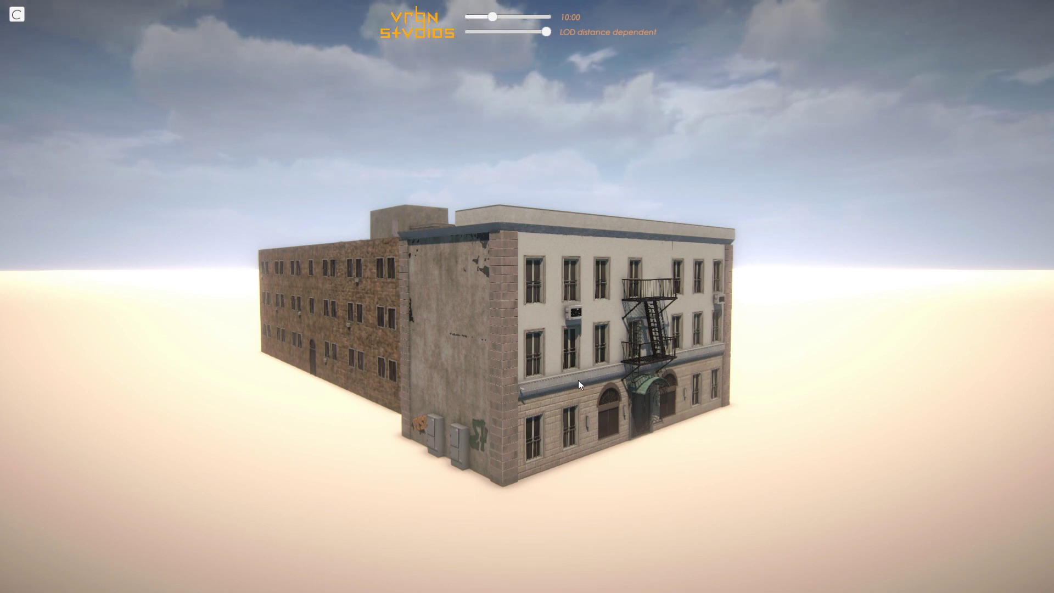
scroll(574, 416, "down", 5)
scroll(570, 371, "down", 5)
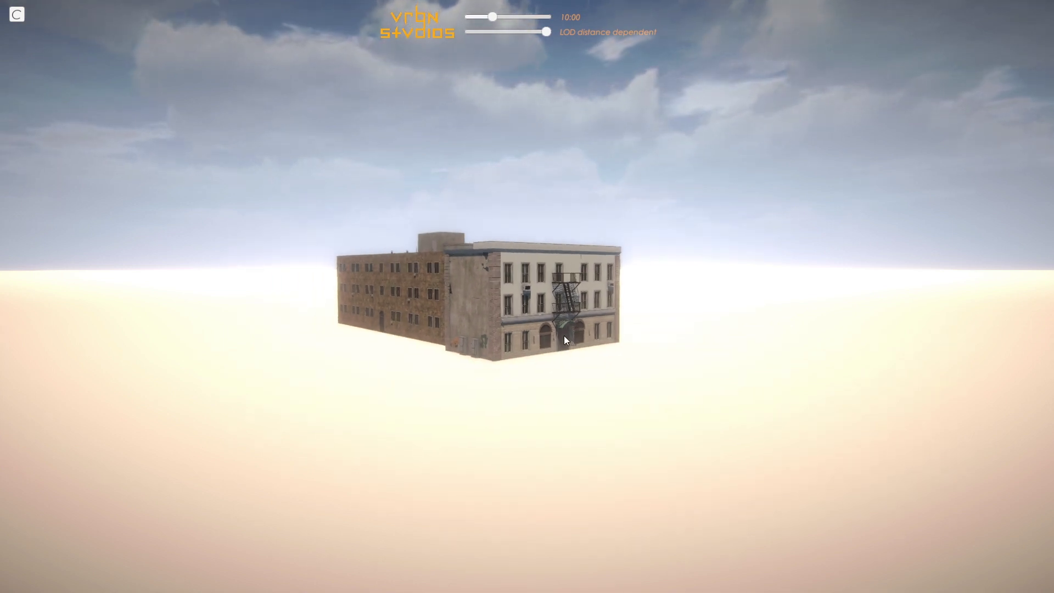
scroll(536, 181, "down", 3)
scroll(540, 308, "down", 2)
scroll(547, 292, "up", 5)
scroll(573, 304, "up", 5)
scroll(582, 420, "up", 2)
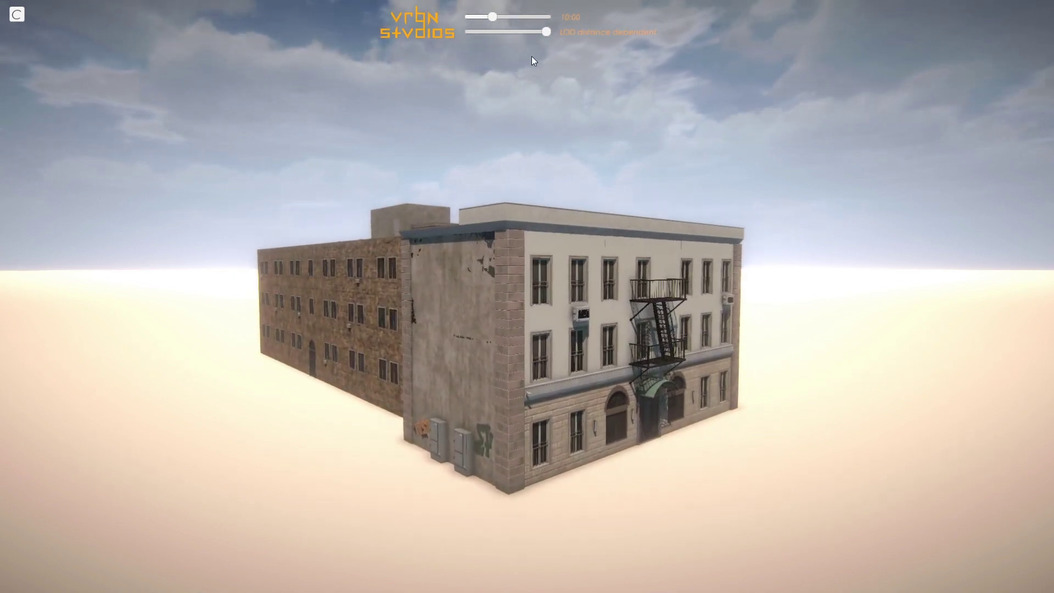
Toggle the building back and forth between Forced LOD 0 and Forced LOD 1
left_click_drag(546, 32, 537, 33)
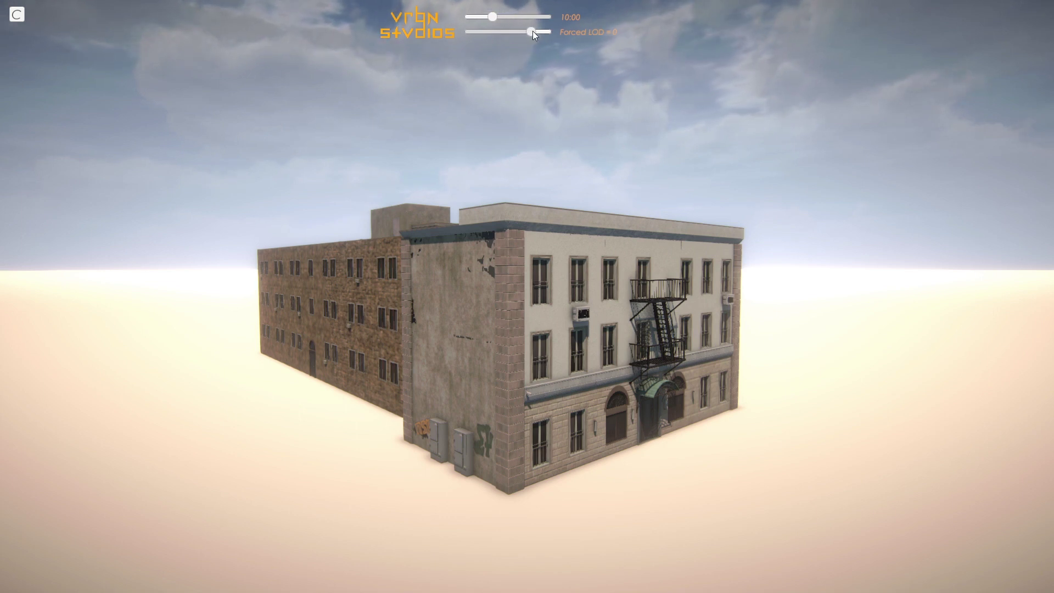
left_click_drag(531, 30, 518, 32)
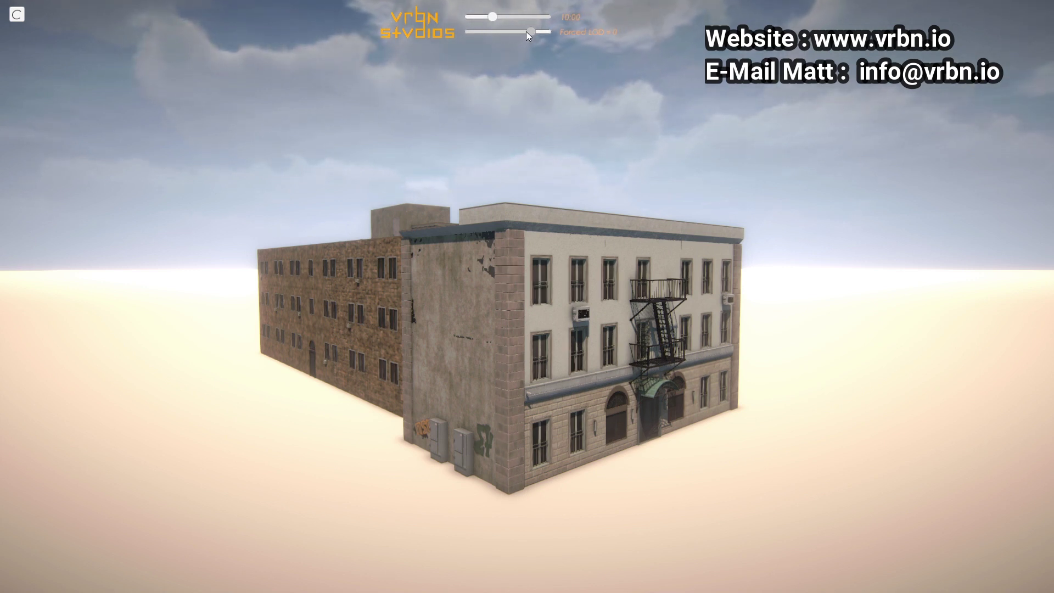
left_click_drag(523, 30, 526, 30)
left_click(526, 31)
left_click(527, 31)
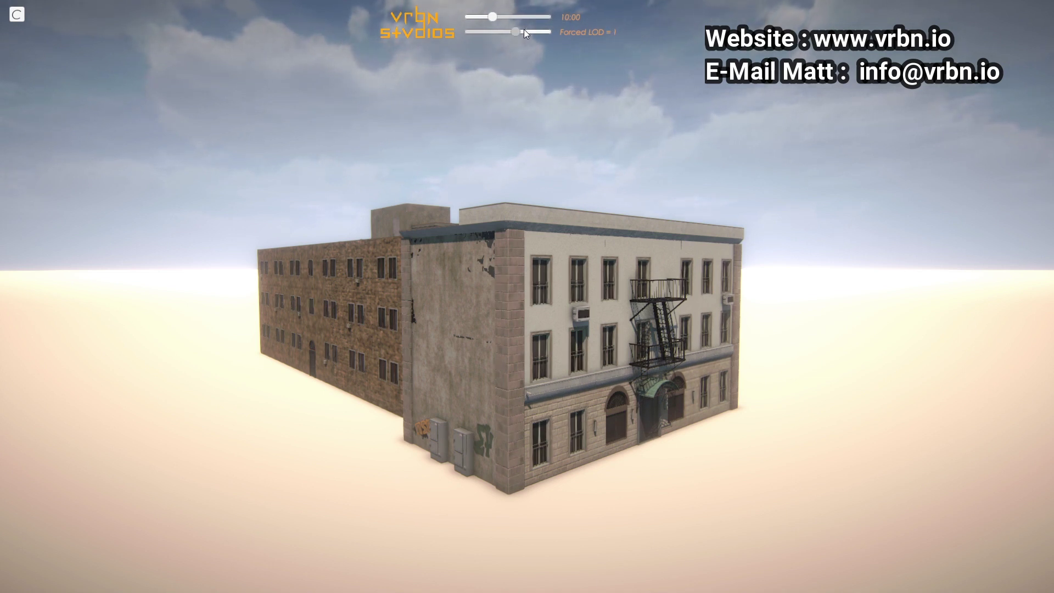
left_click(525, 32)
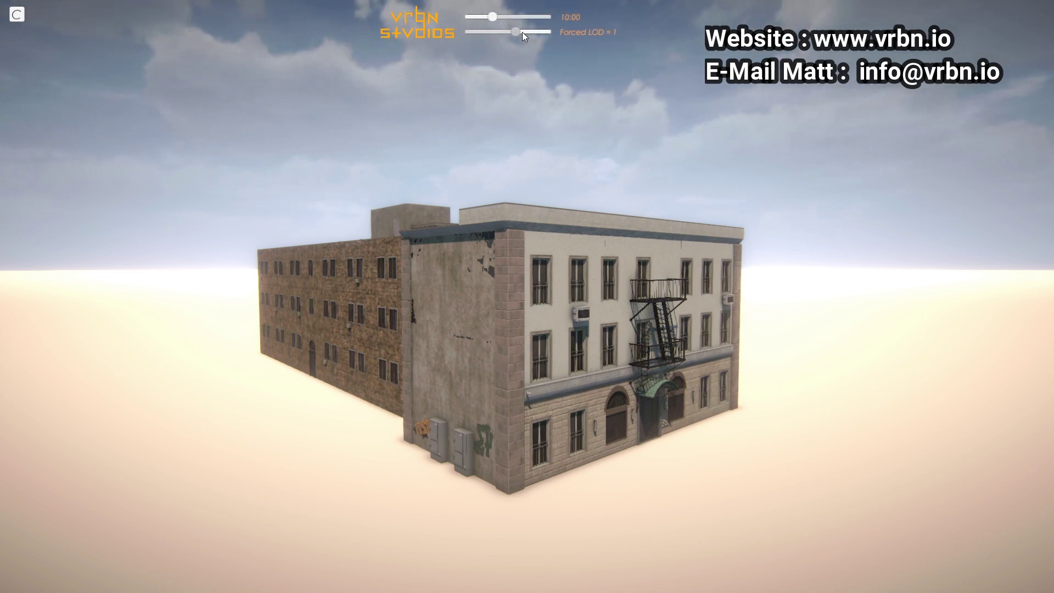
Step the building through Forced LOD 2, 3 and 4, then return it to LOD 0
left_click_drag(515, 32, 506, 32)
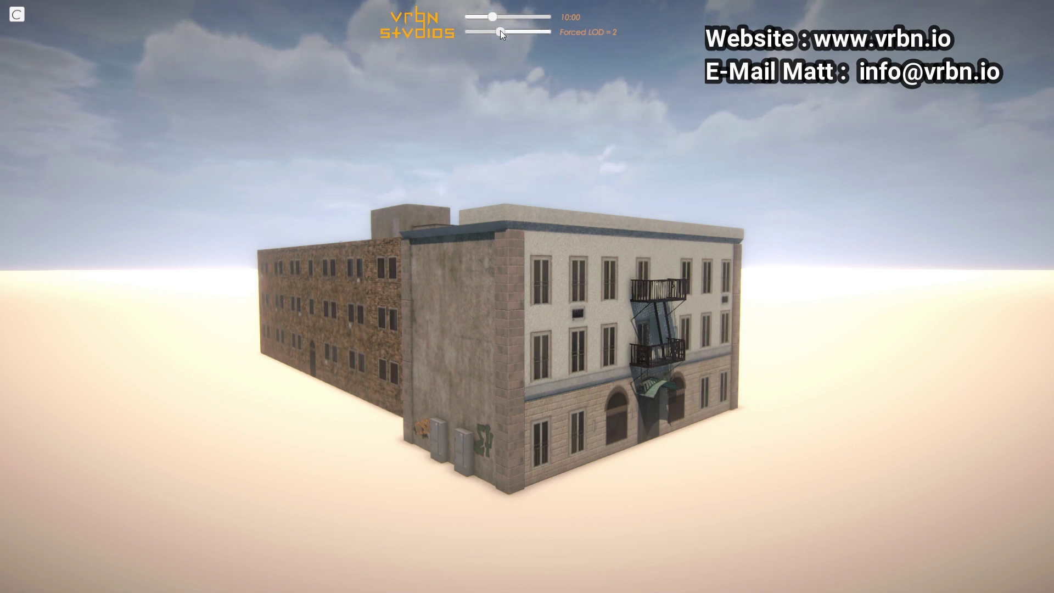
left_click_drag(499, 31, 486, 31)
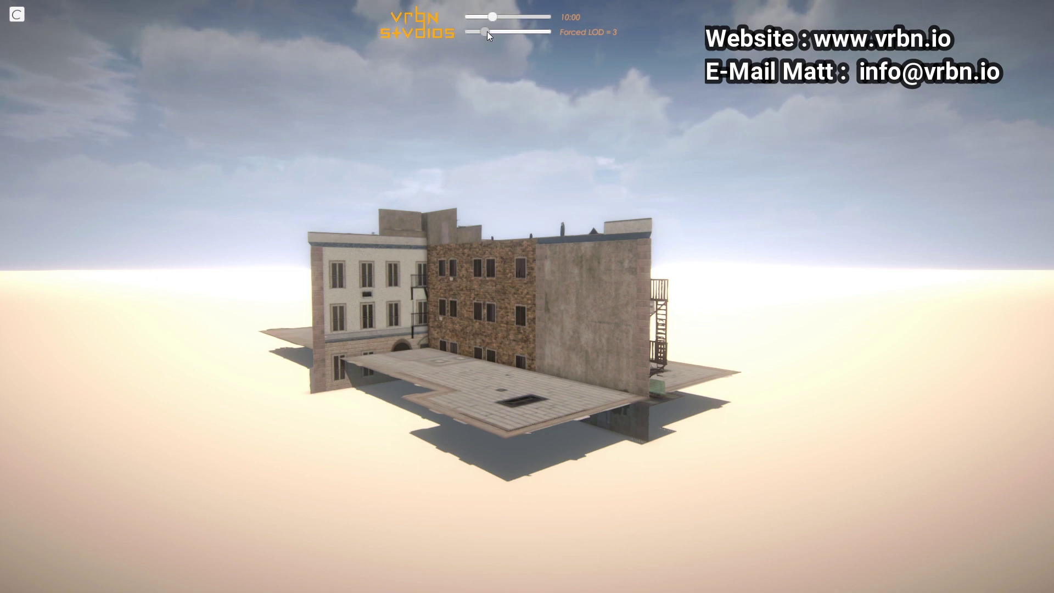
left_click_drag(484, 32, 474, 32)
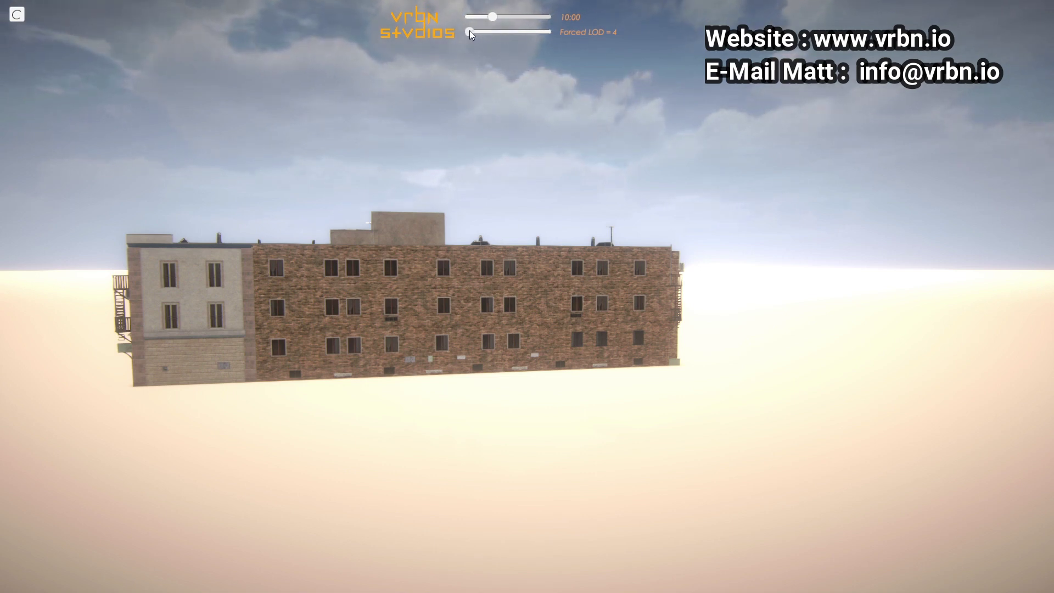
left_click_drag(469, 31, 550, 32)
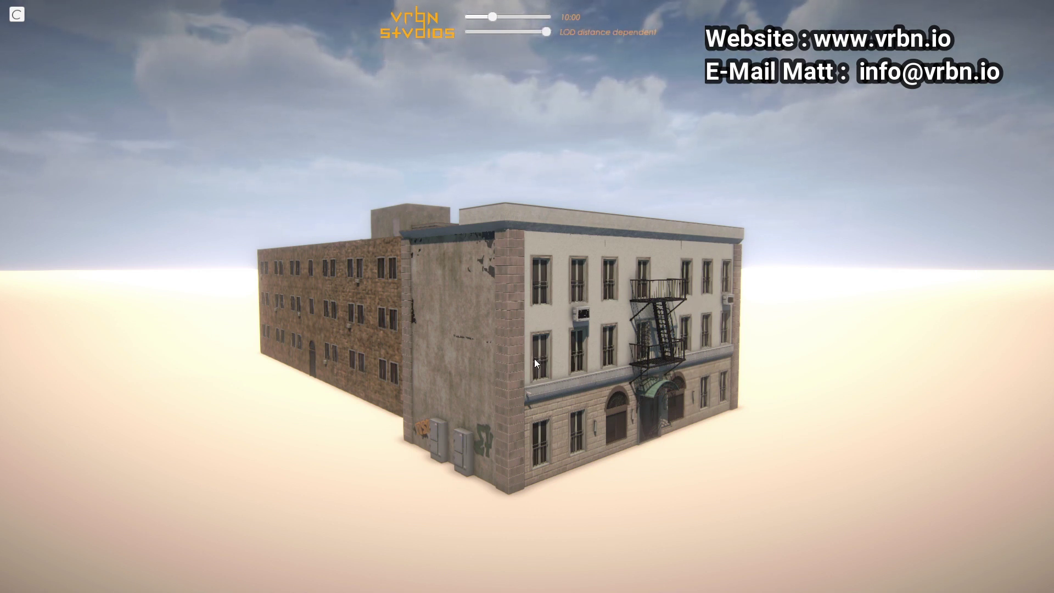
Pull the camera far back until the building is a speck on the horizon
scroll(571, 440, "down", 1)
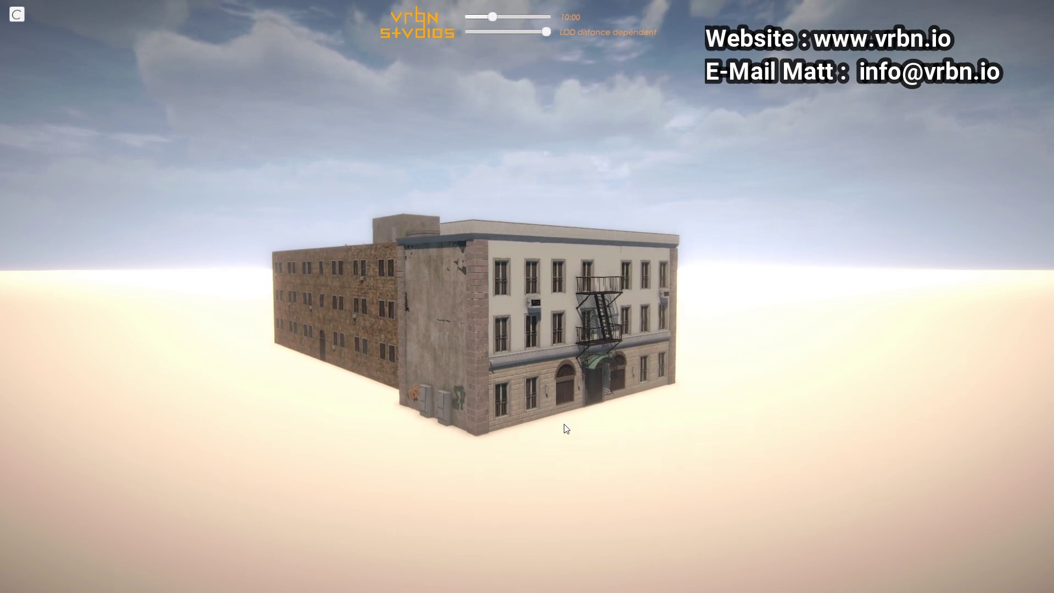
left_click_drag(566, 429, 526, 307)
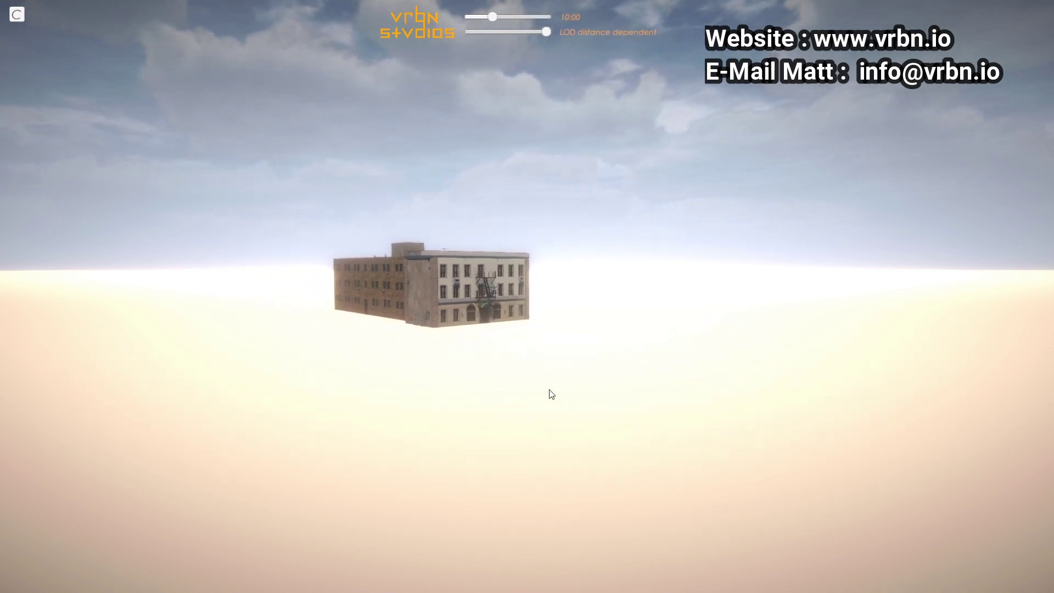
left_click_drag(553, 409, 511, 172)
left_click_drag(545, 405, 528, 318)
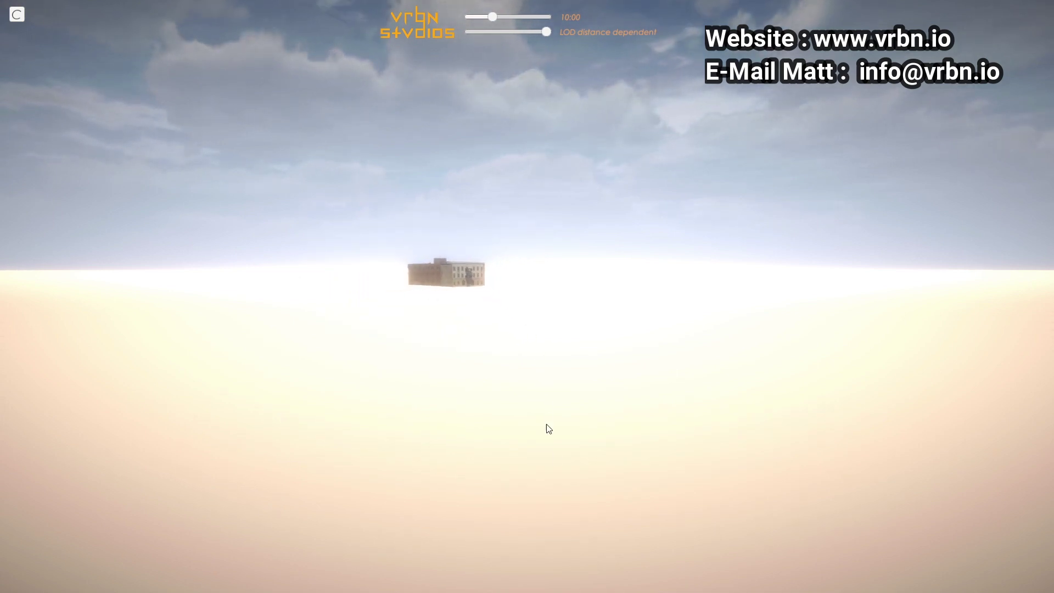
left_click_drag(556, 461, 542, 396)
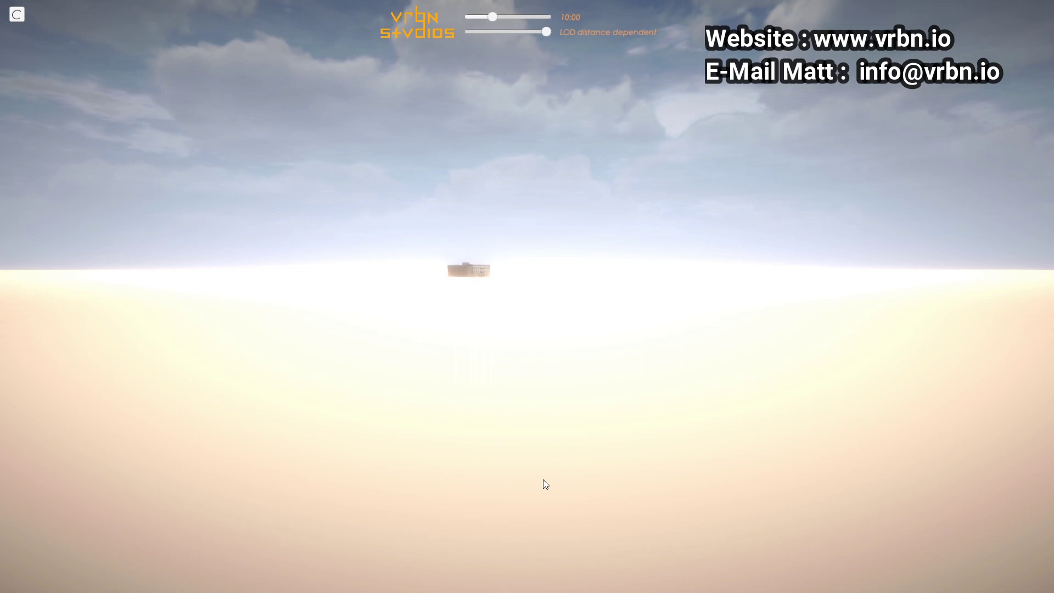
left_click_drag(544, 478, 571, 390)
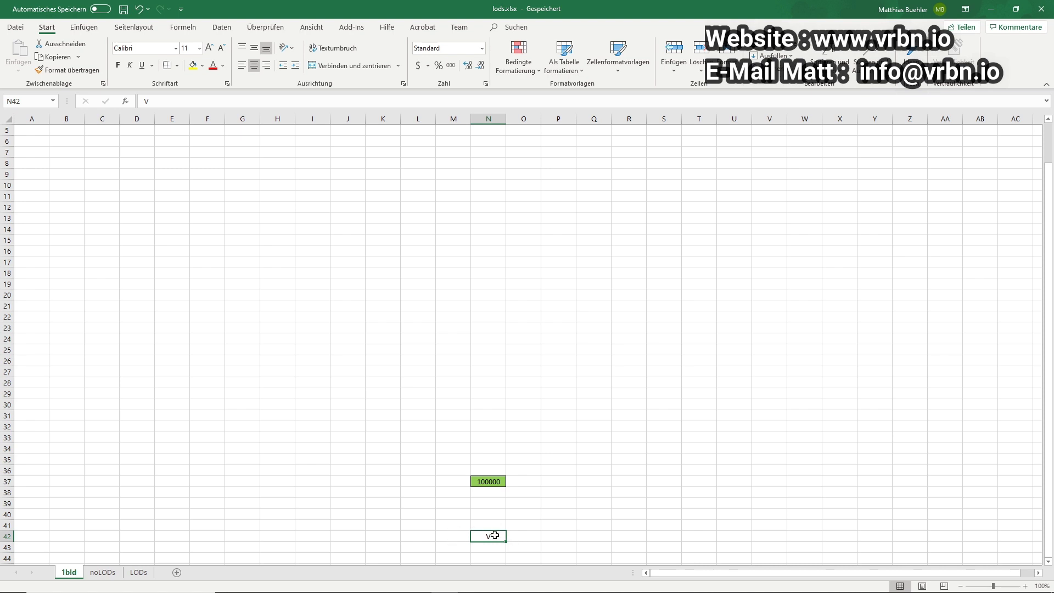
On the noLODs sheet, select J11:R37 to count cells and inspect the N46 SUMME total
left_click(494, 482)
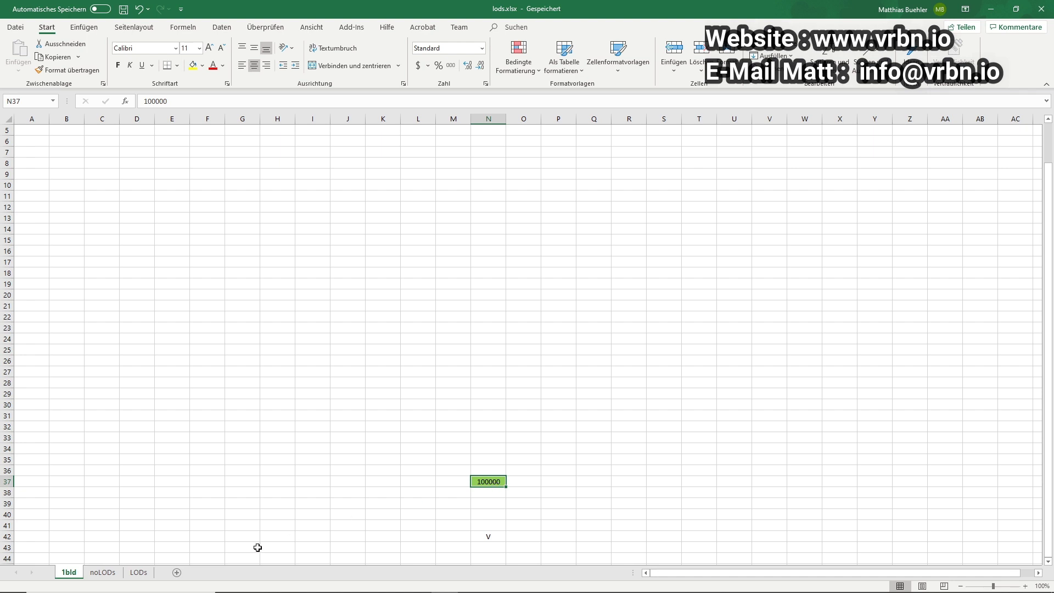
left_click(104, 573)
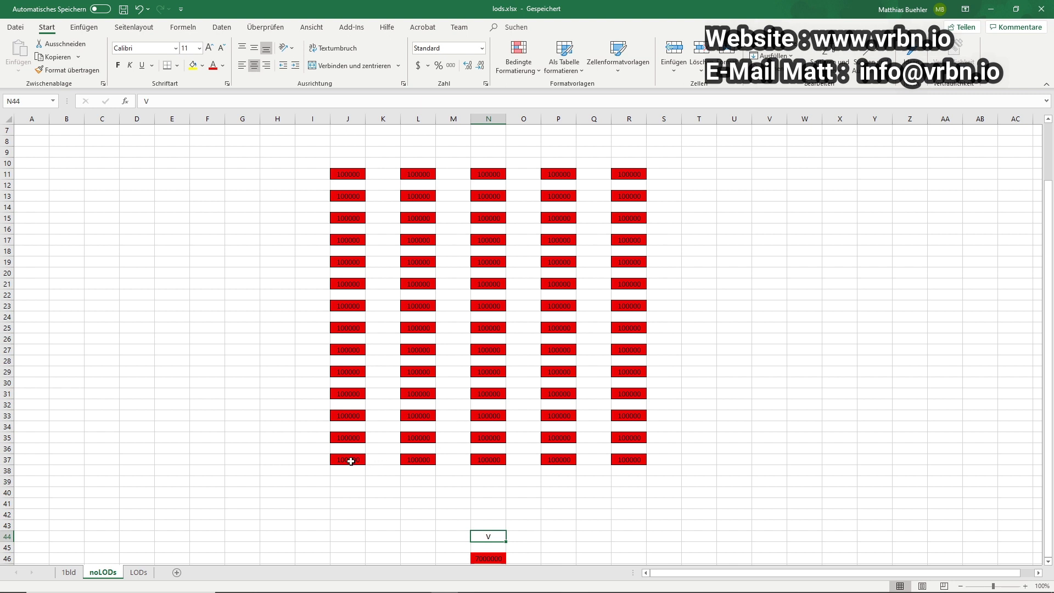
left_click_drag(351, 461, 632, 174)
left_click(632, 174)
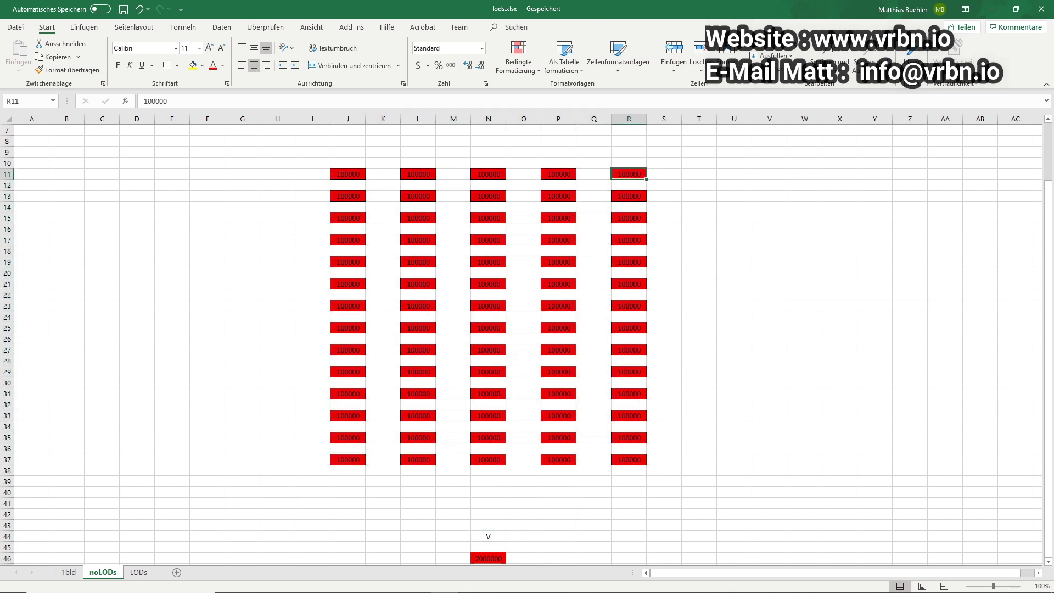
left_click(489, 558)
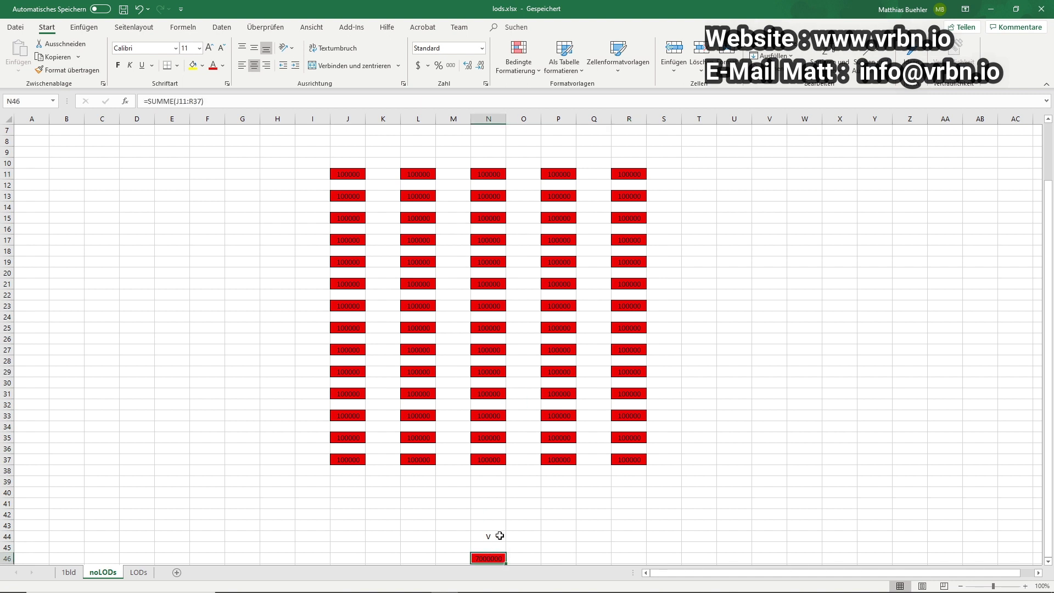
left_click(500, 536)
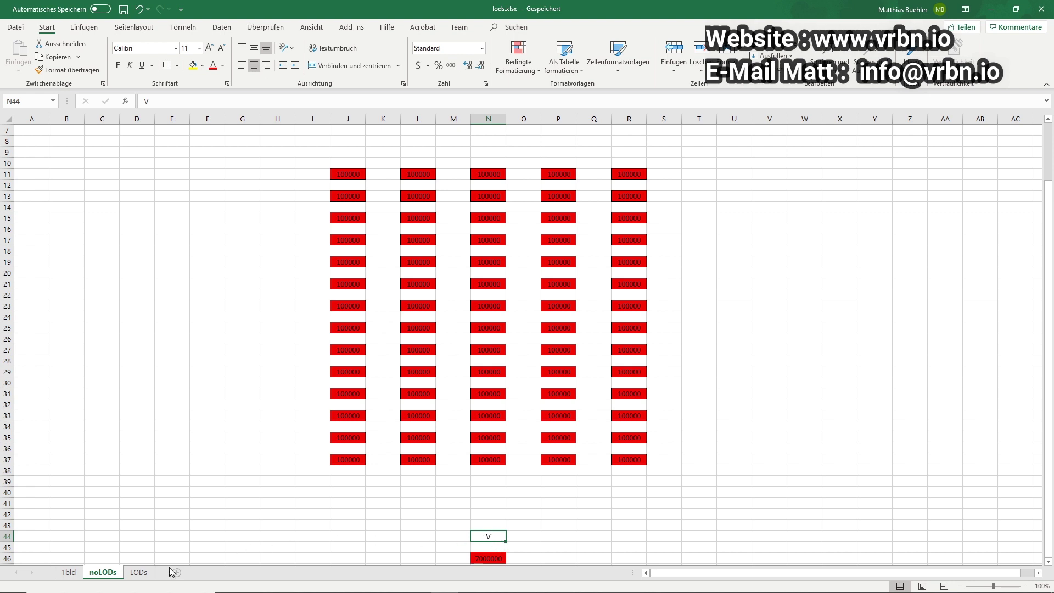
On the LODs sheet, compare cells N37 and J11 and inspect the N46 total of 1750149
left_click(140, 575)
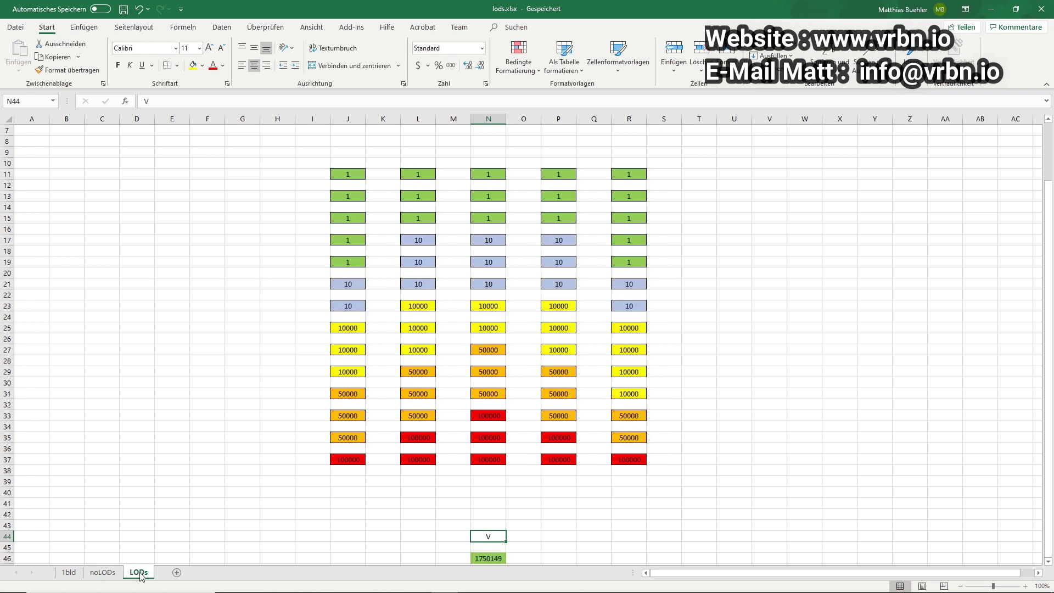
left_click(490, 459)
left_click(491, 537)
left_click(354, 175)
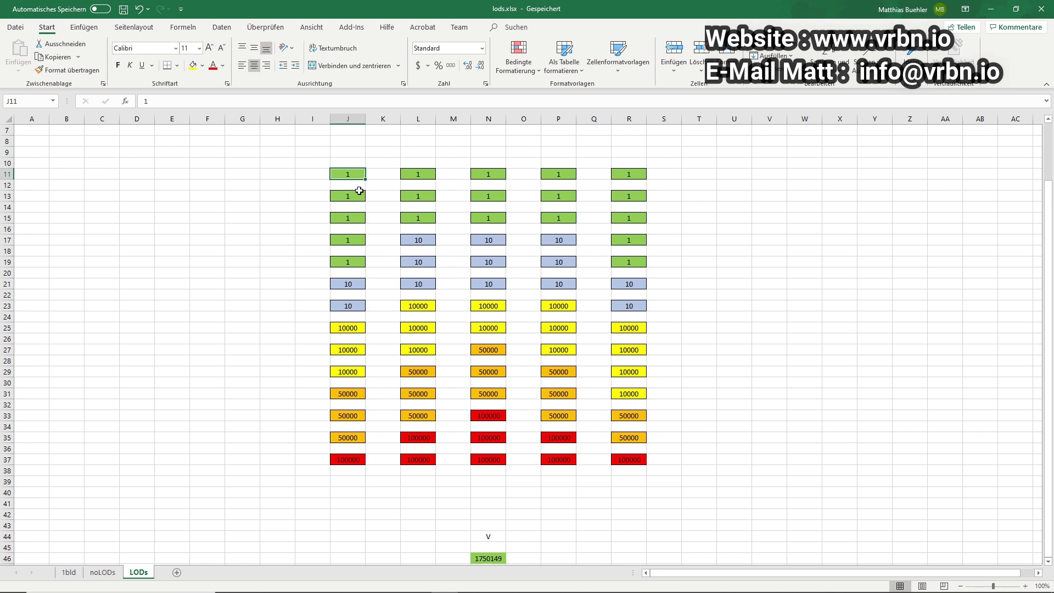
left_click(498, 559)
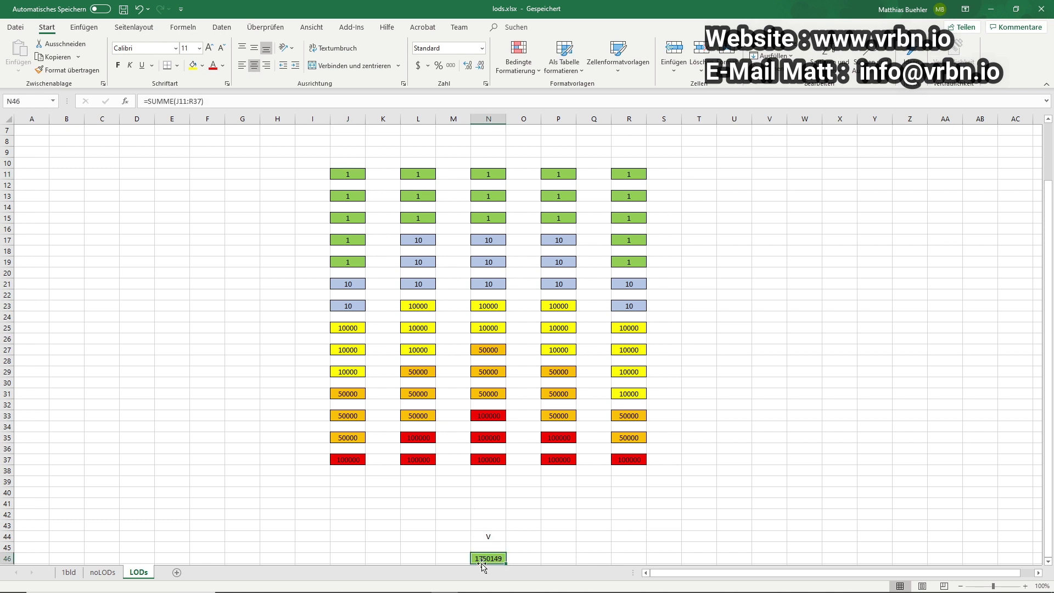
left_click(496, 535)
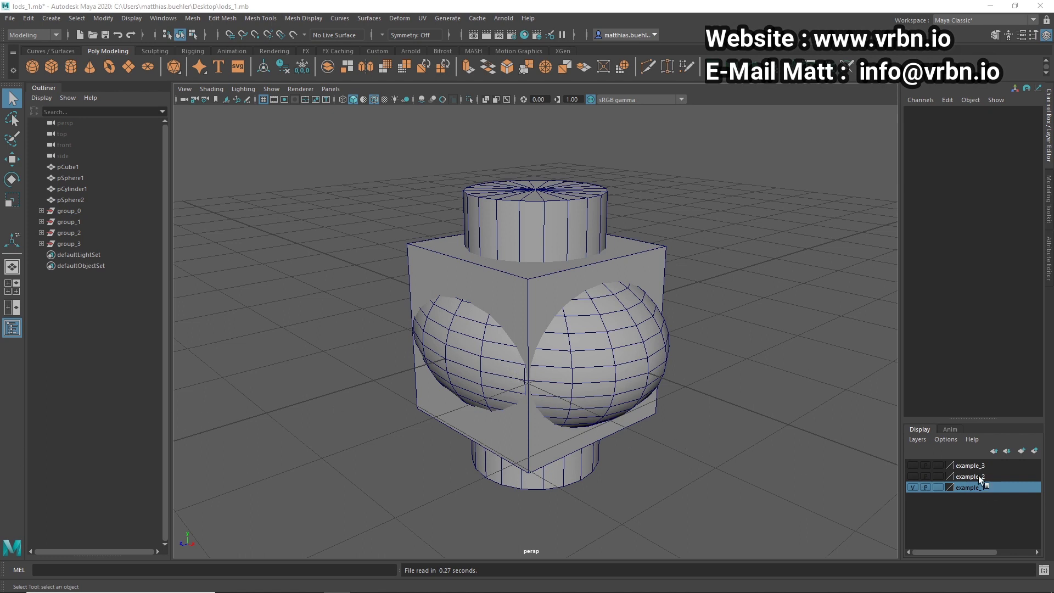
Select the cube, sphere and cylinder, then clear the selection so nothing is selected
left_click_drag(752, 491, 436, 299)
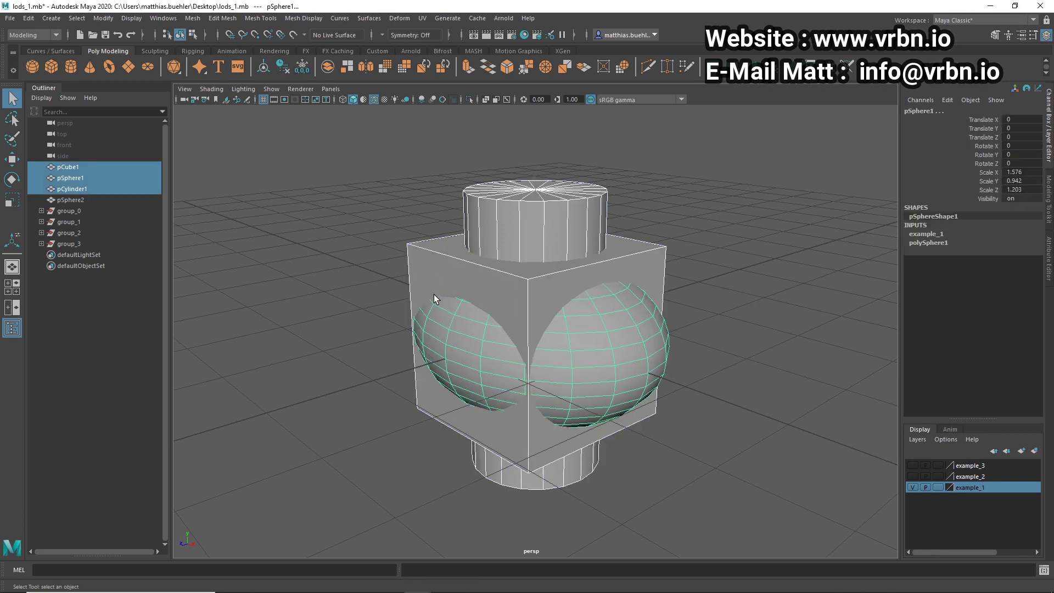
left_click(720, 432)
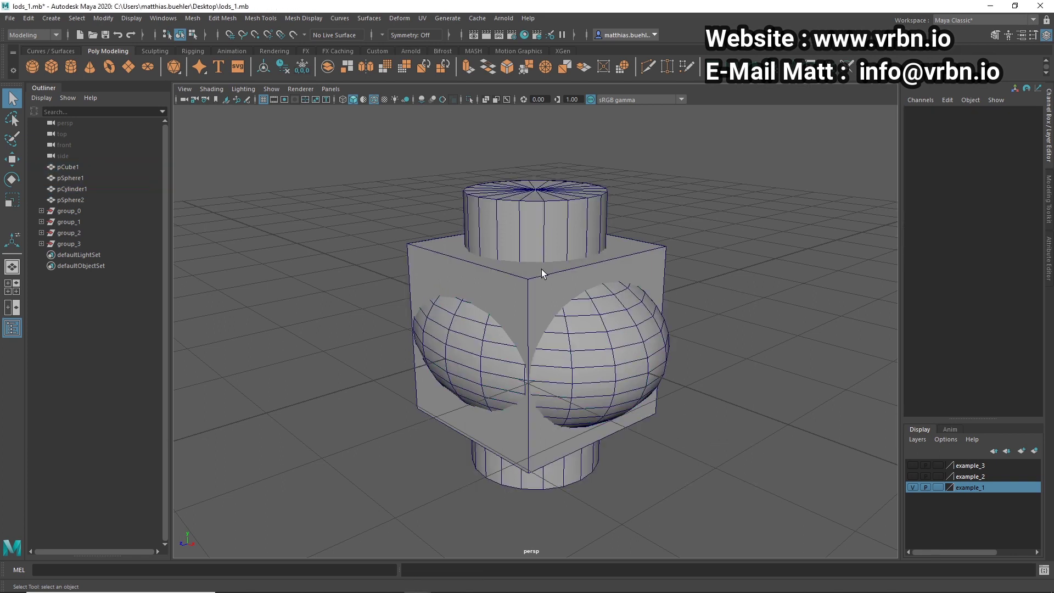
left_click(503, 215)
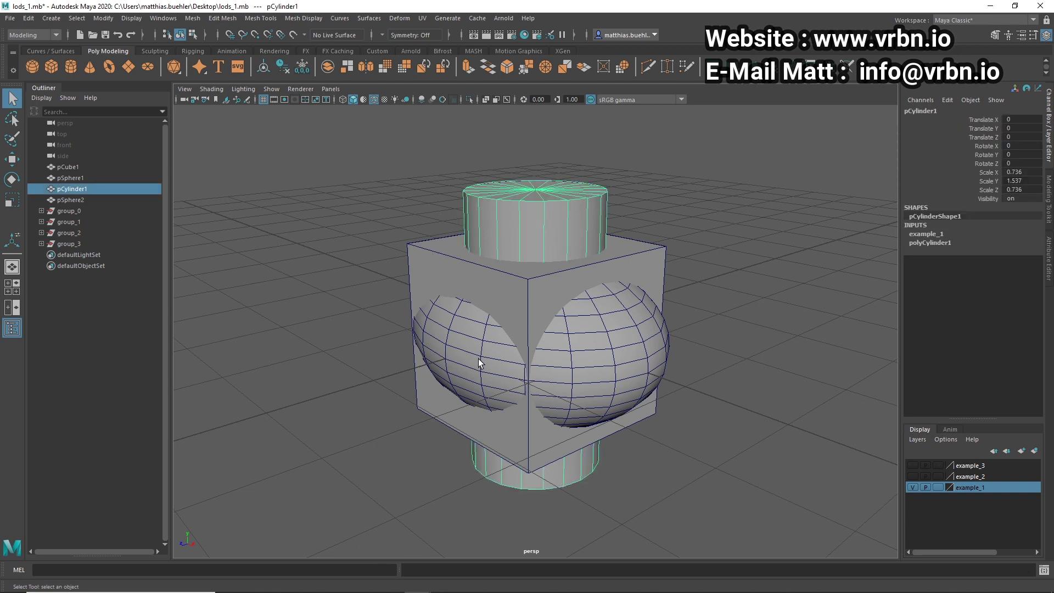
left_click(379, 207)
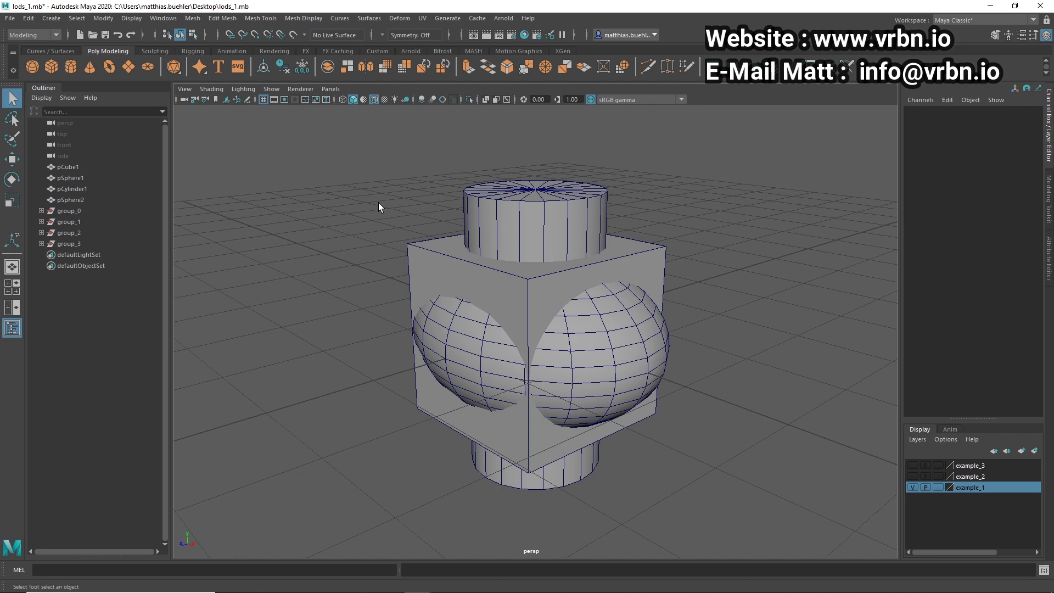
Tear off Edit > LOD (Level of Detail) into a floating window at the viewport's top-left
left_click(29, 19)
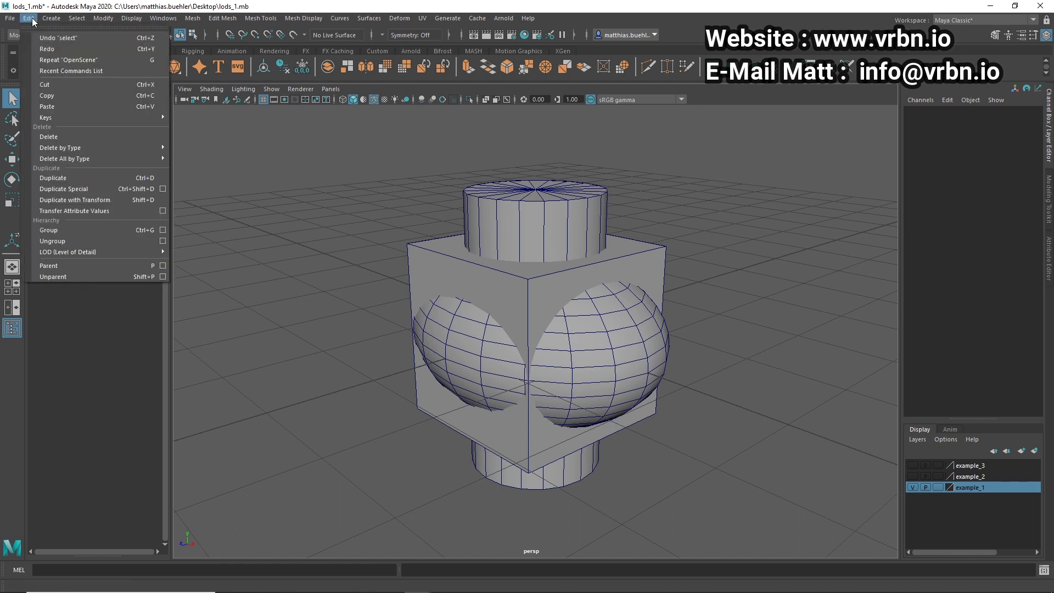
mouse_move(85, 253)
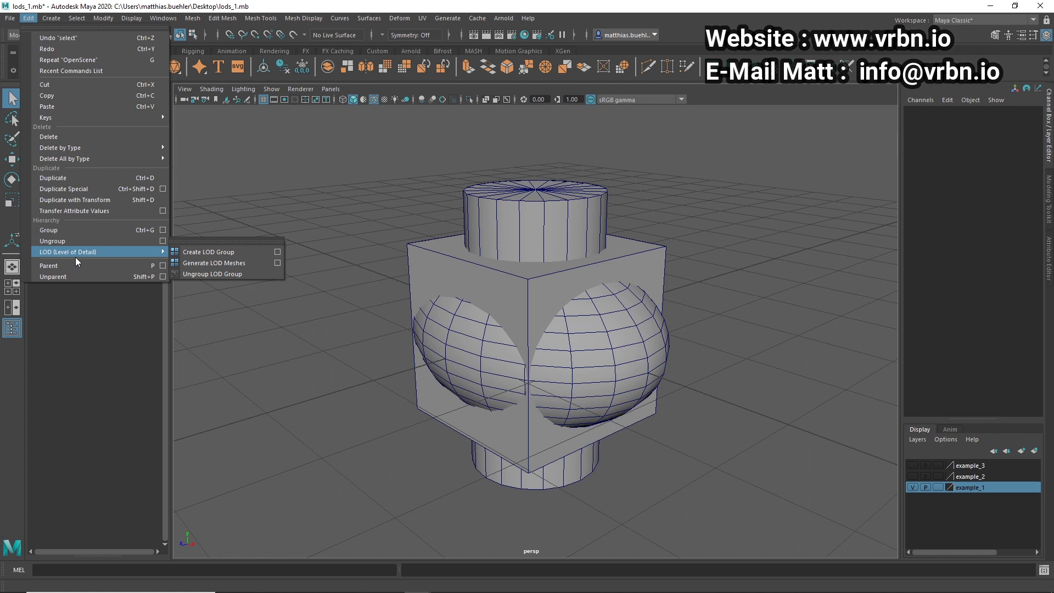
left_click(191, 246)
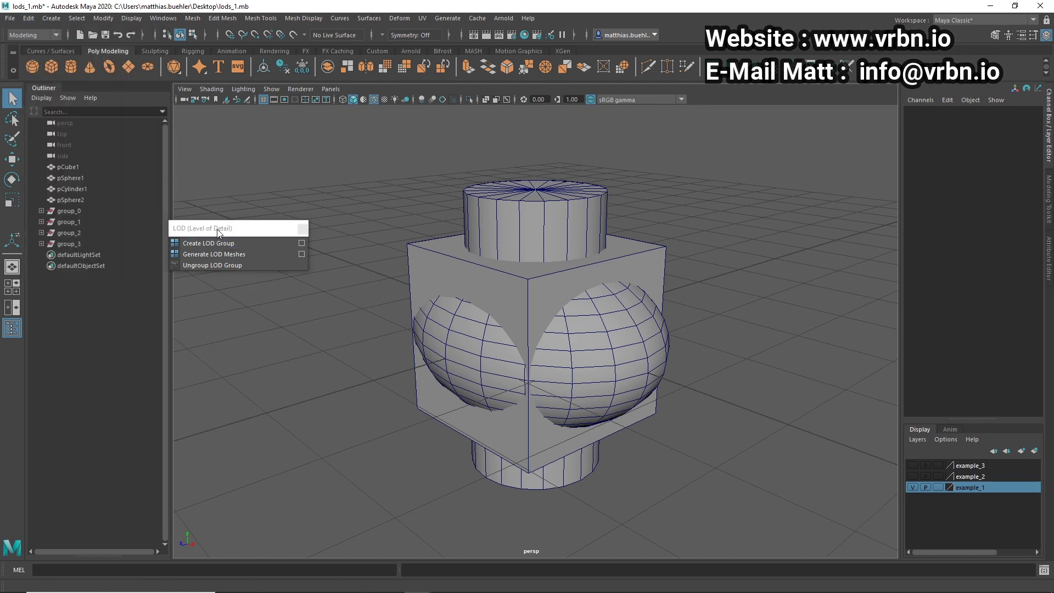
left_click_drag(220, 232, 240, 131)
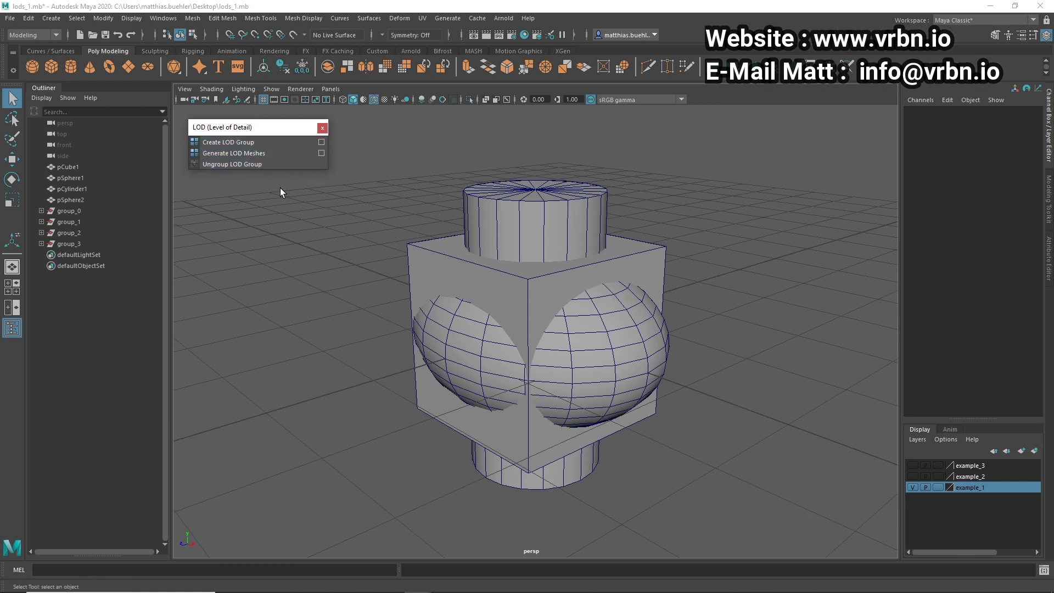
Group pCylinder1, pCube1 and pSphere1, in that order, into LOD_Group_1 and dolly to test switching
left_click(496, 212)
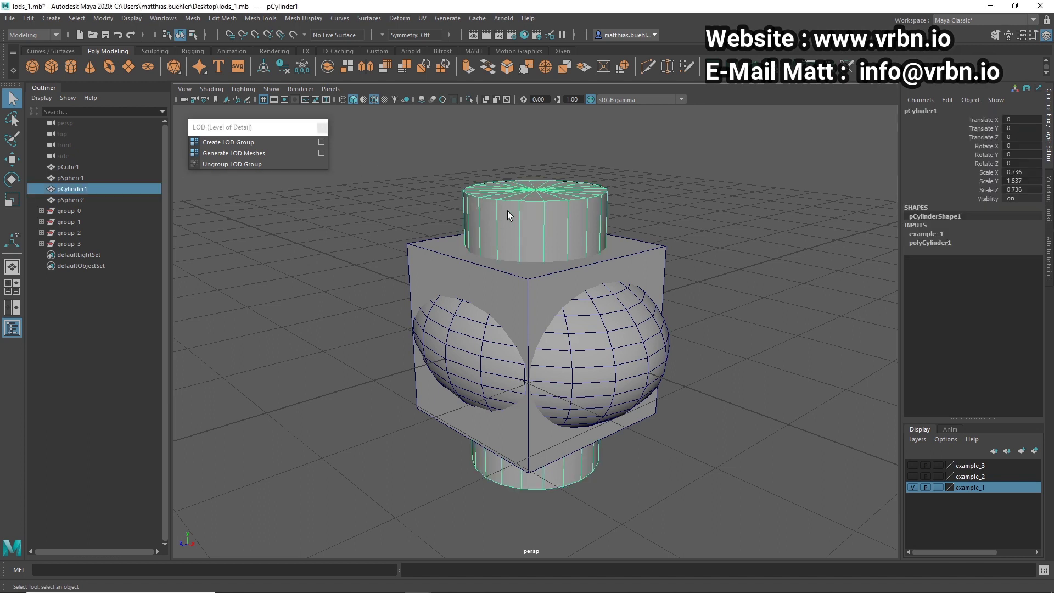
left_click(427, 266, "shift")
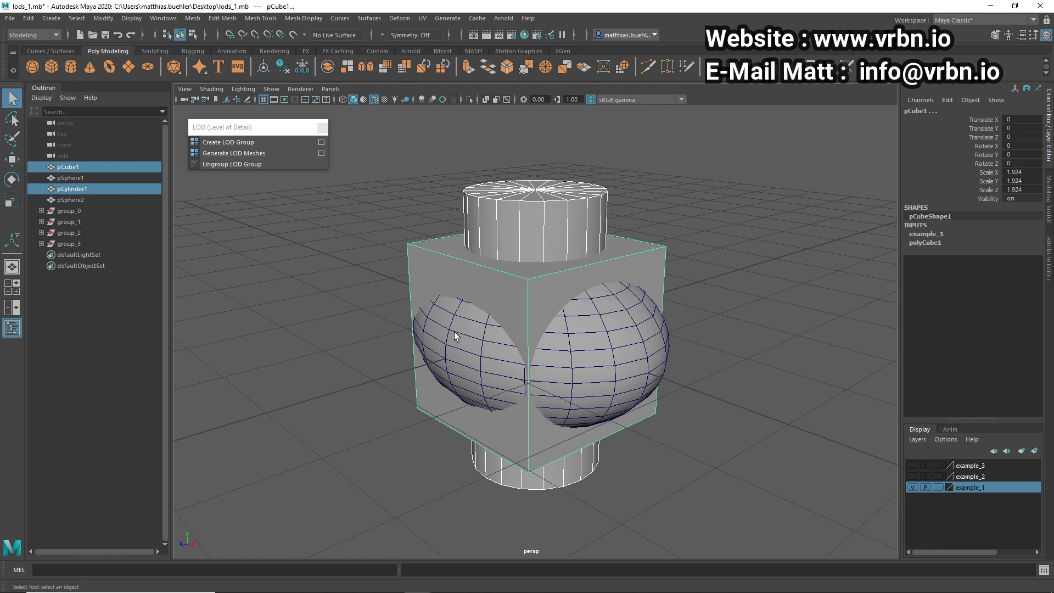
left_click(454, 333, "shift")
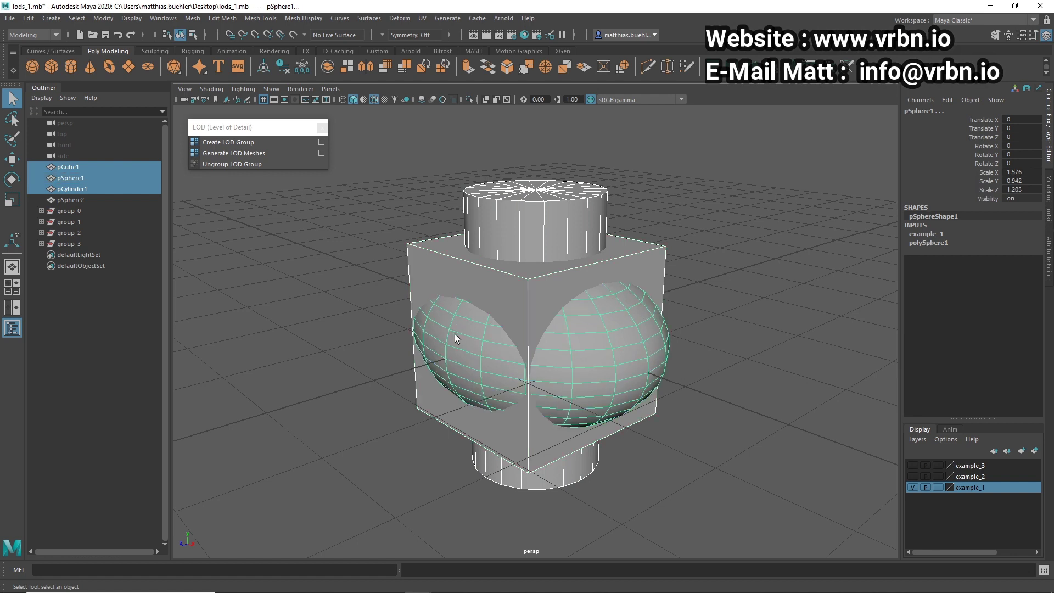
left_click(226, 143)
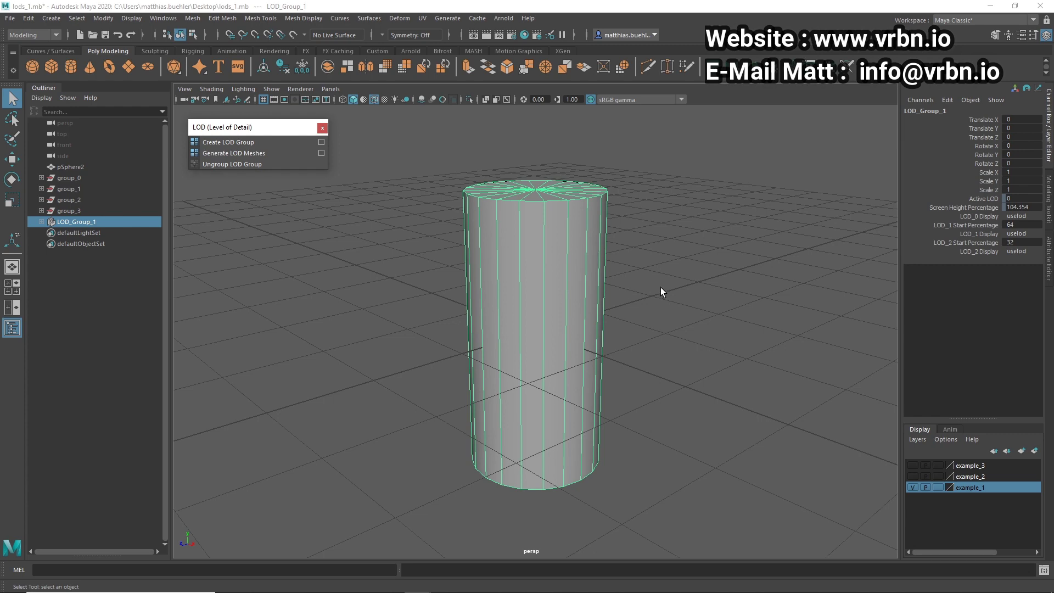
right_click_drag(661, 288, 587, 294, "alt")
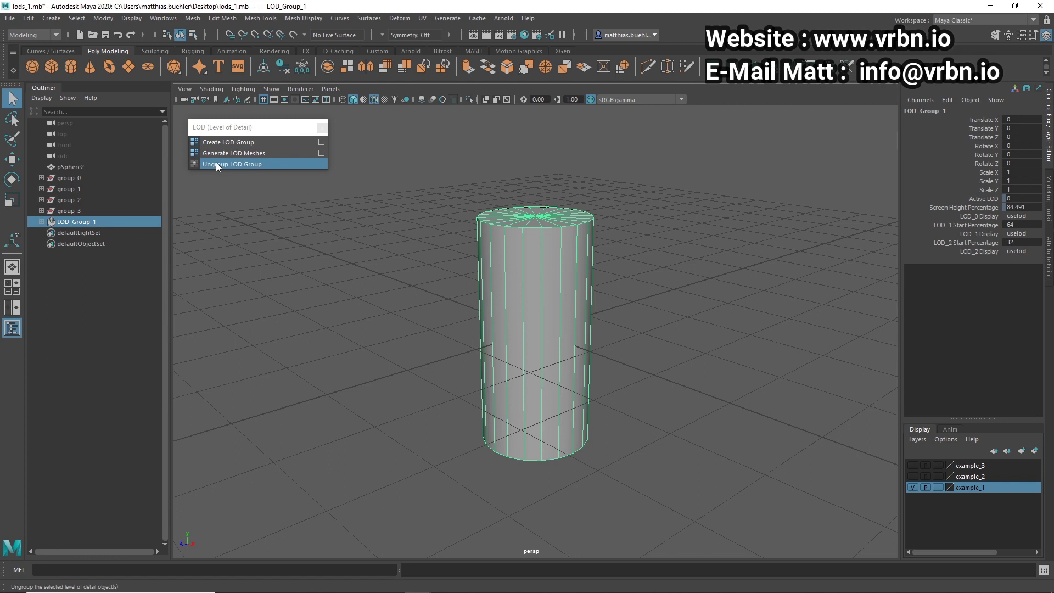
Ungroup LOD_Group_1, then regroup cylinder, cube and sphere into a new LOD group
left_click(250, 163)
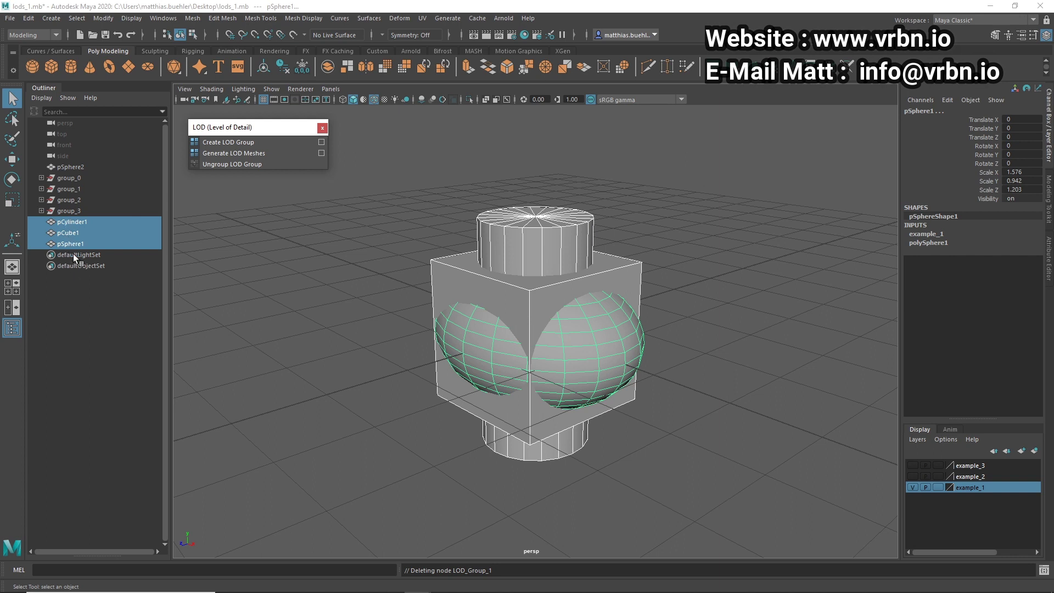
left_click(312, 226)
left_click(492, 275)
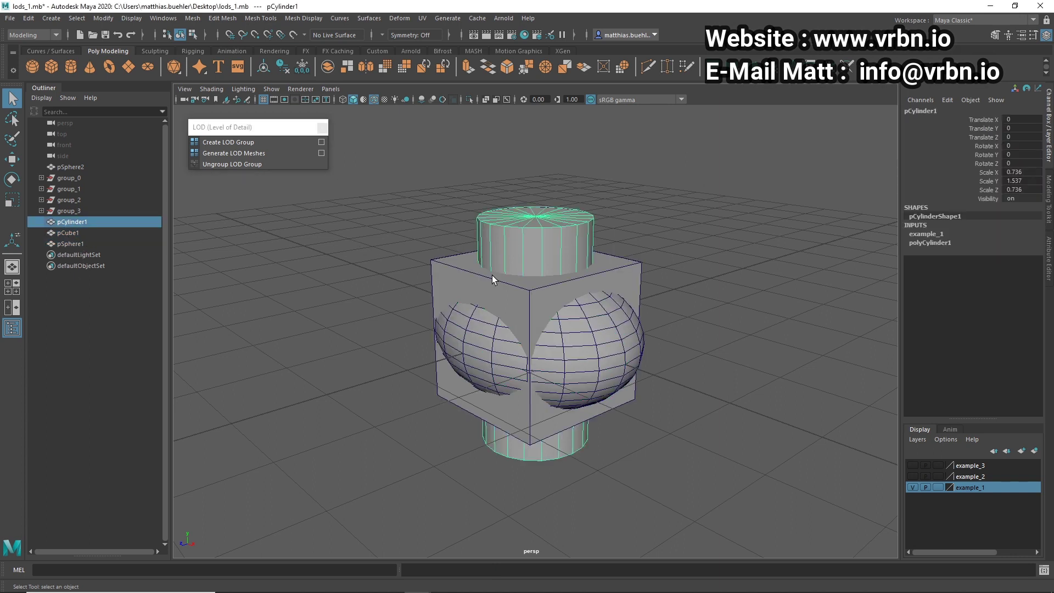
left_click(456, 277, "shift")
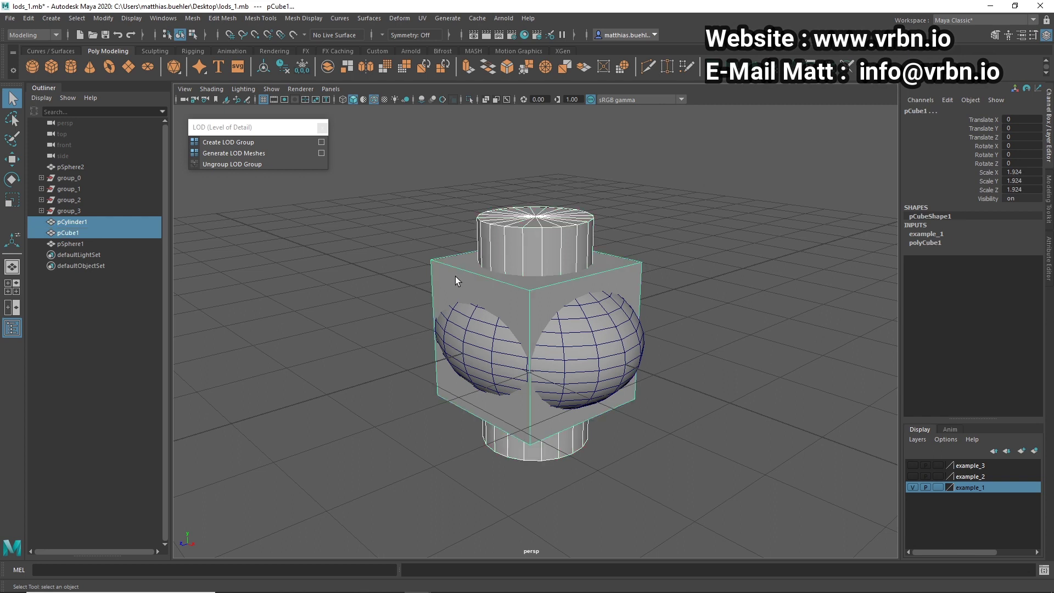
left_click(483, 338, "shift")
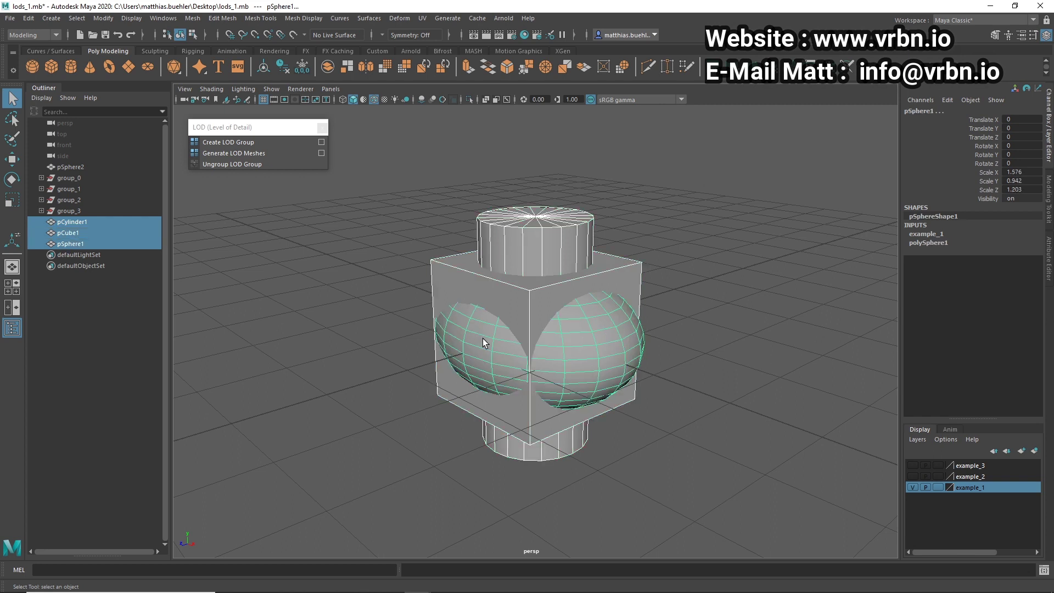
left_click(225, 143)
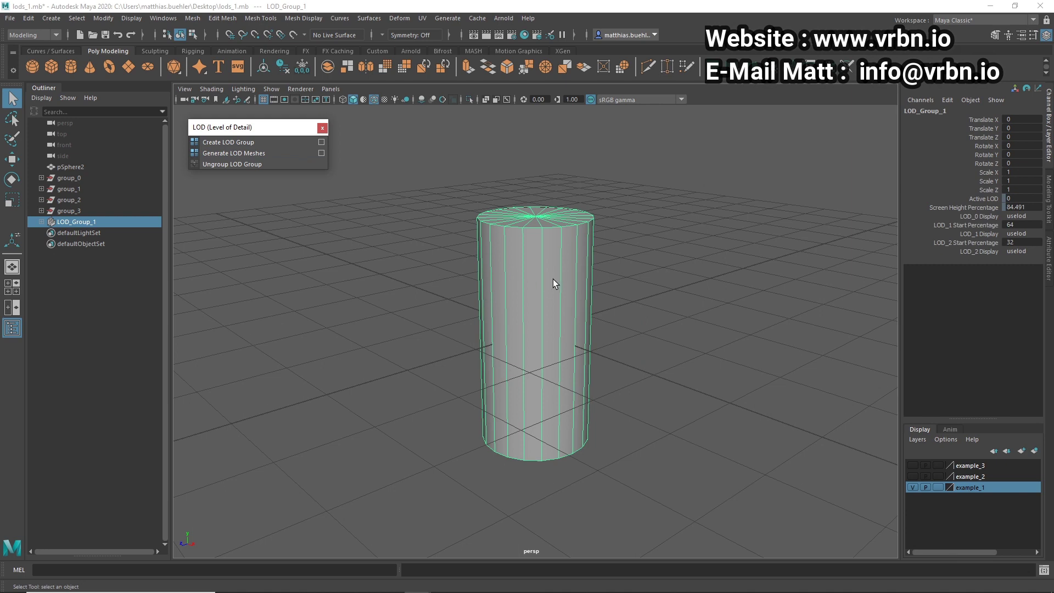
Open LOD_Group_1's Attribute Editor, try the Distance threshold type, then revert to Percentage
right_click_drag(553, 281, 578, 296, "alt")
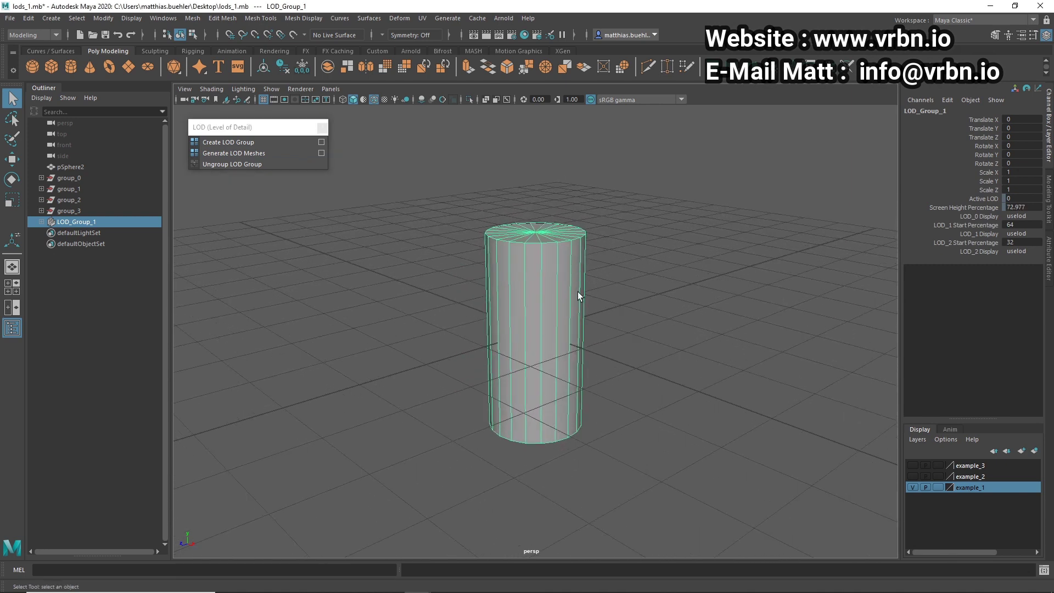
double_click(73, 224)
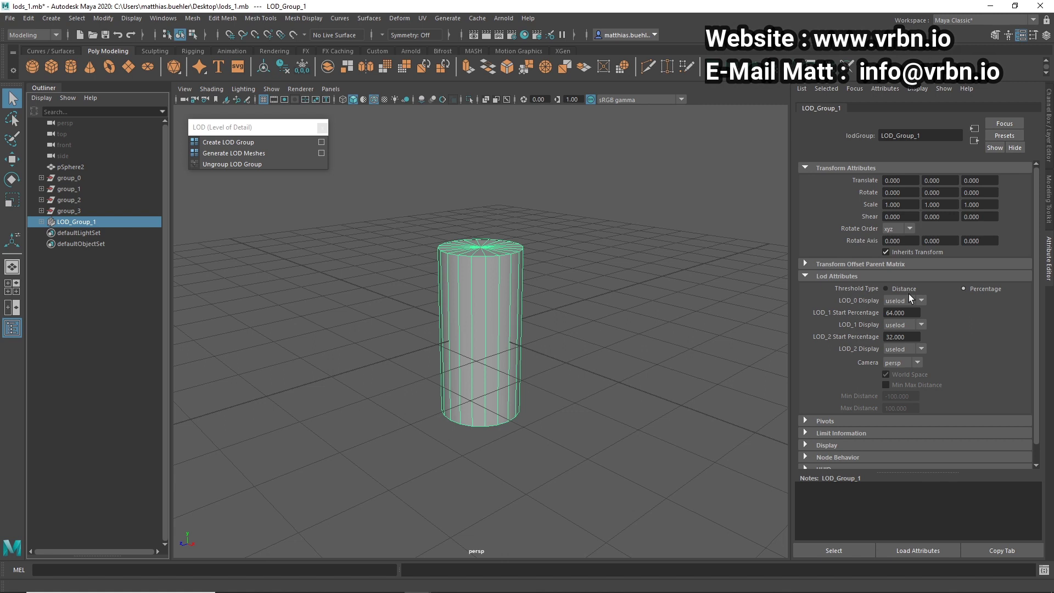
left_click(894, 289)
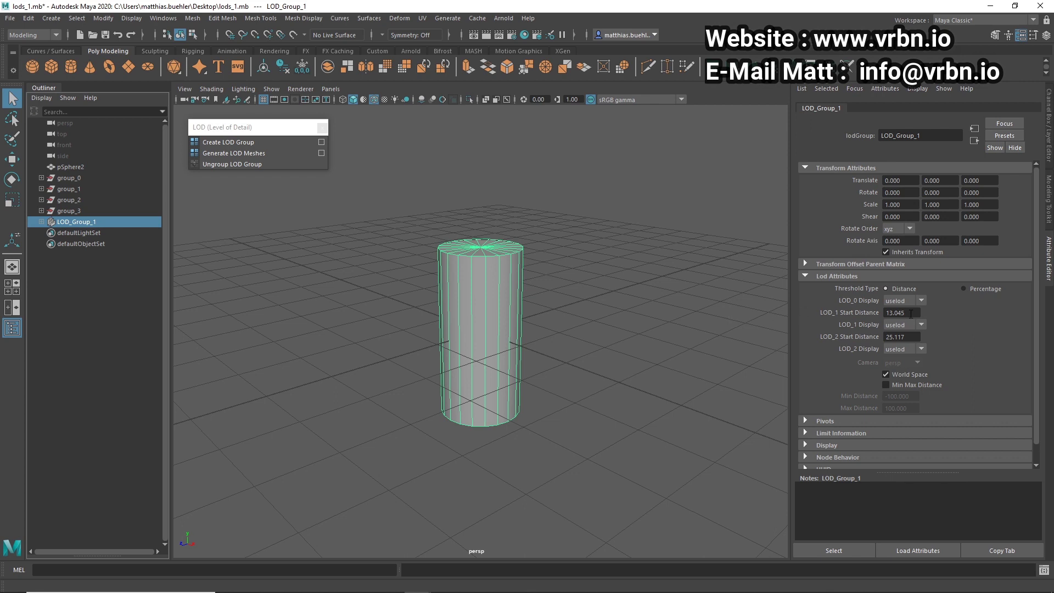
left_click_drag(911, 314, 886, 316)
left_click_drag(921, 337, 866, 339)
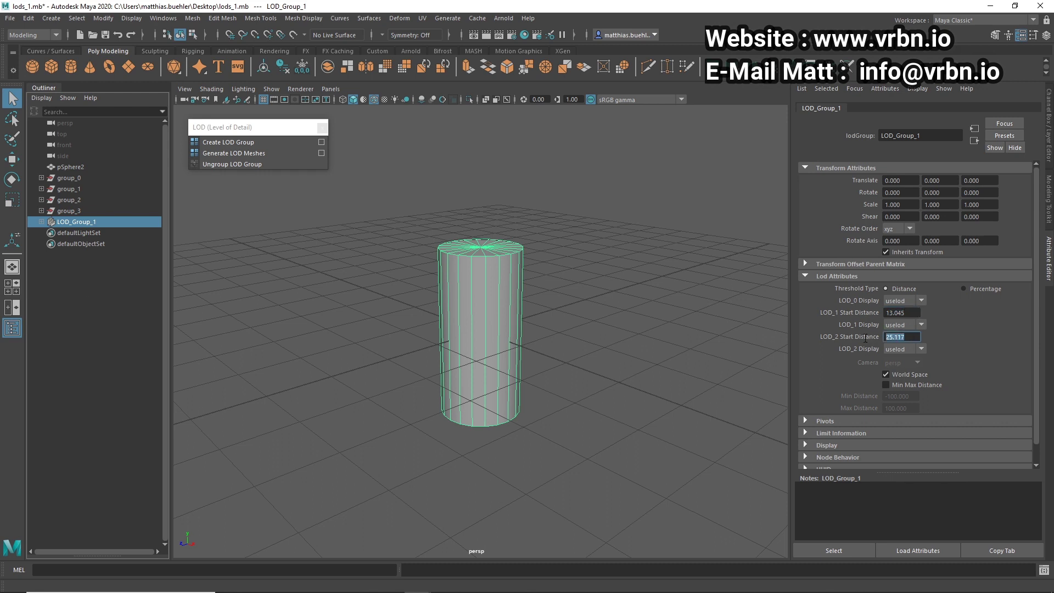
left_click(909, 316)
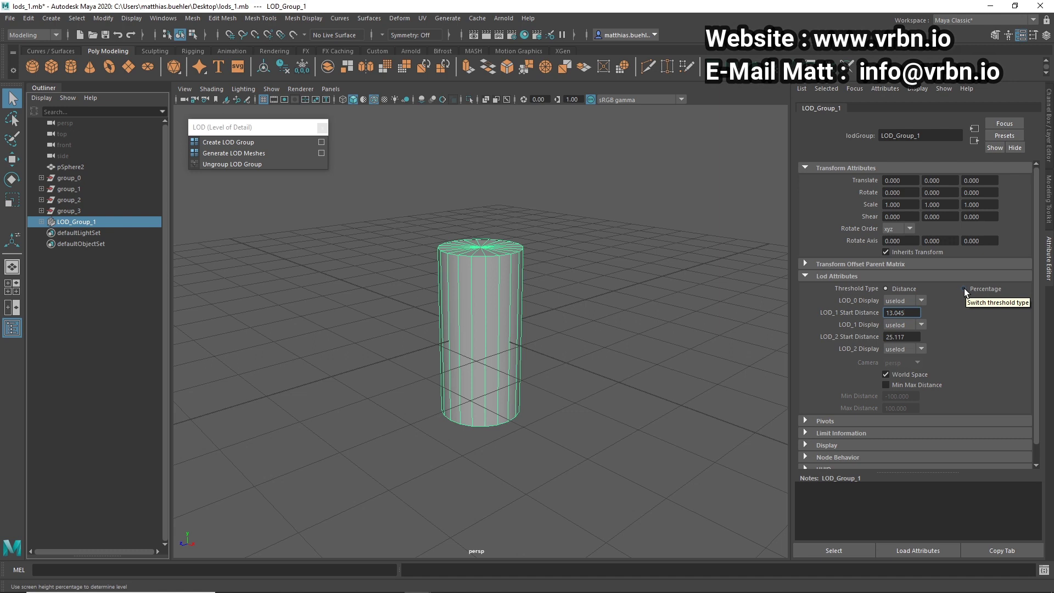
left_click(964, 289)
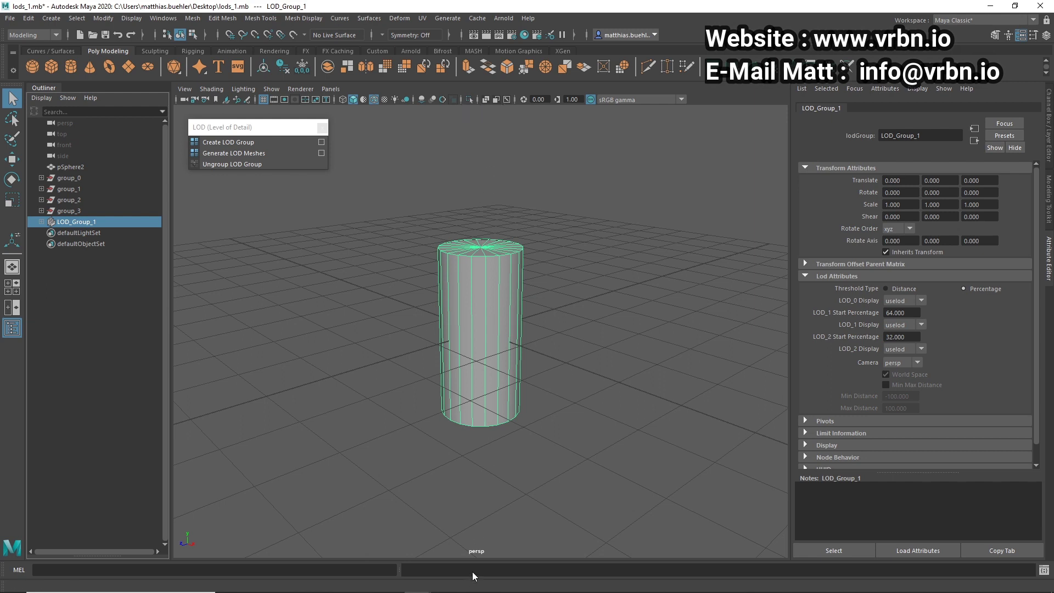
Set LOD_1 Start Percentage to 50 and LOD_2 Start Percentage to 10
left_click(920, 312)
left_click_drag(906, 337, 859, 337)
type("10")
left_click_drag(914, 312, 832, 314)
type("50")
key("Return")
Dolly the camera far back to test the 50 and 10 percent thresholds
right_click_drag(633, 335, 285, 308, "alt")
right_click_drag(549, 321, 523, 329, "alt")
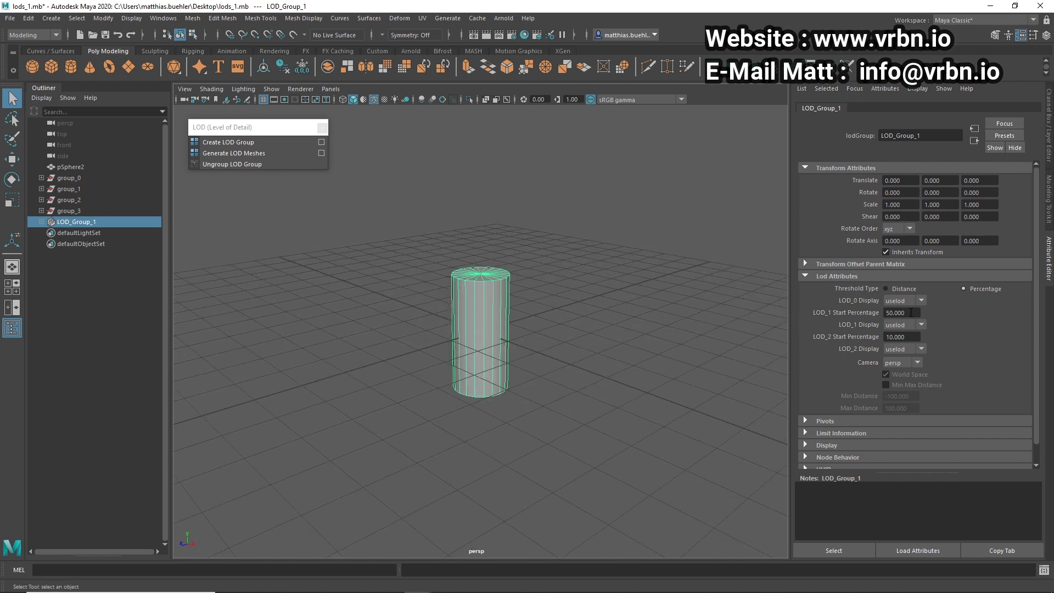
left_click_drag(911, 313, 881, 313)
left_click(912, 338)
Deselect LOD_Group_1, hide layer example_1 and show layer example_2
left_click(630, 319)
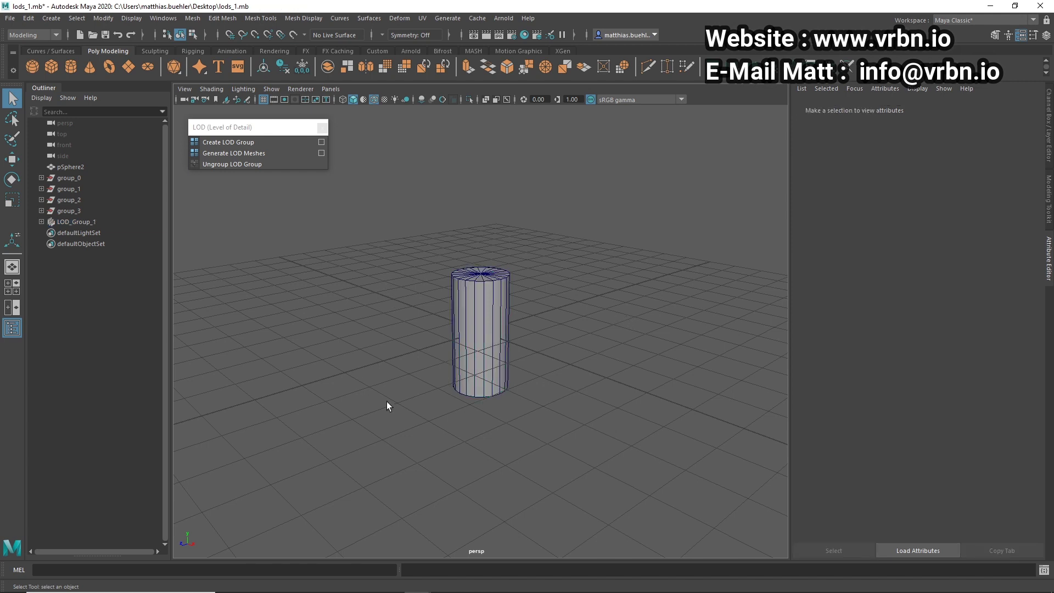
left_click(1048, 141)
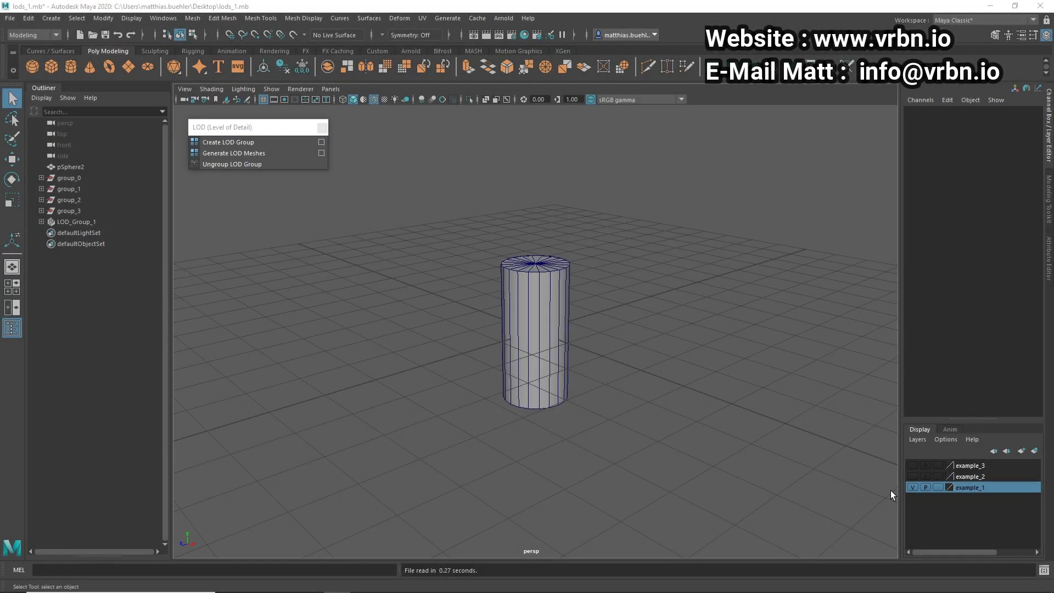
left_click(910, 488)
left_click(911, 476)
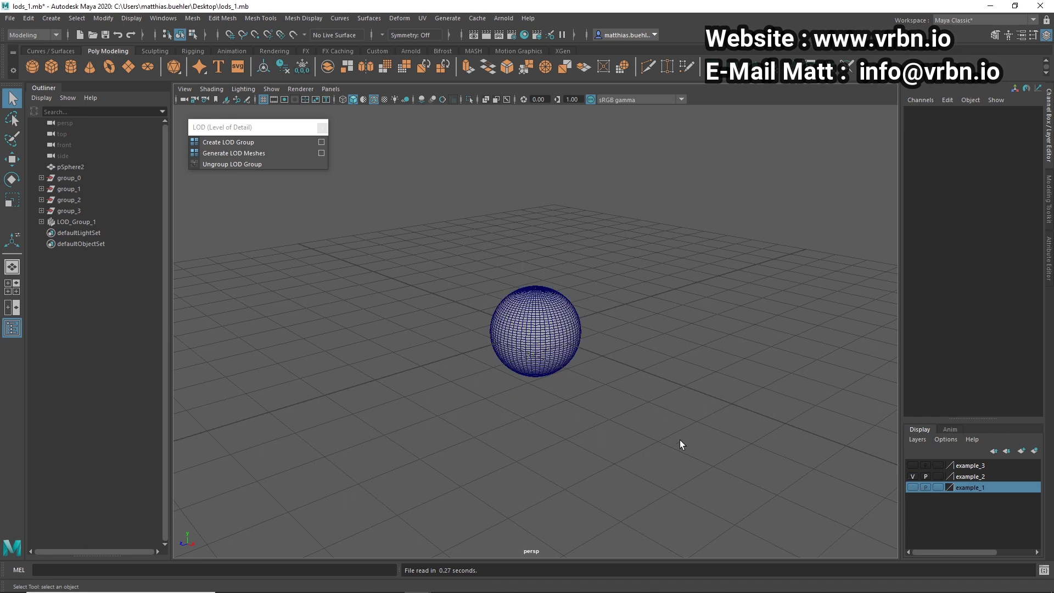
Select the high-resolution sphere, frame it, and orbit to look down on it
left_click_drag(683, 445, 425, 241)
key("f")
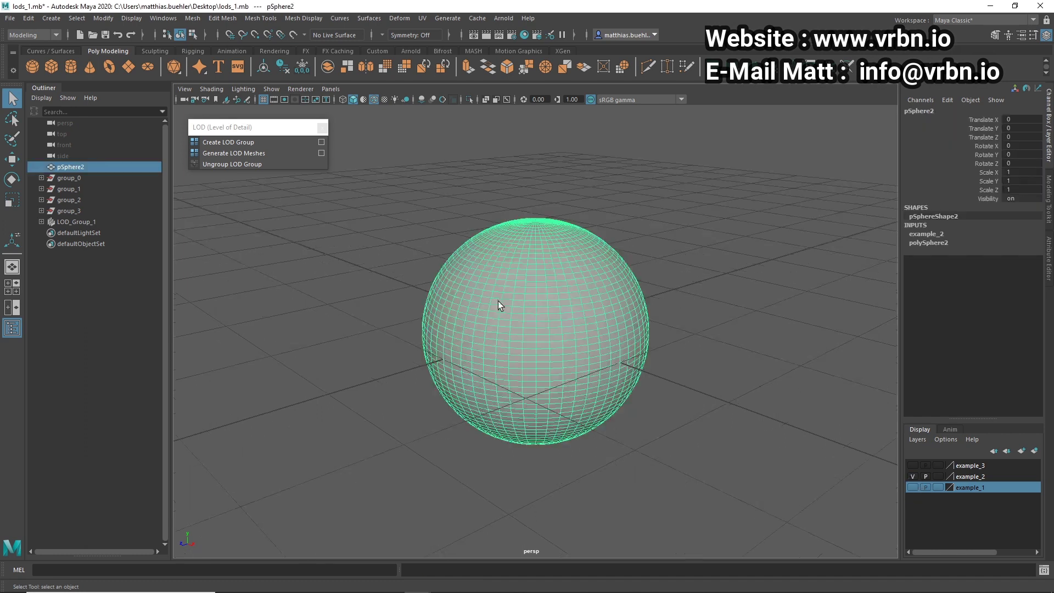
left_click_drag(574, 305, 606, 339, "alt")
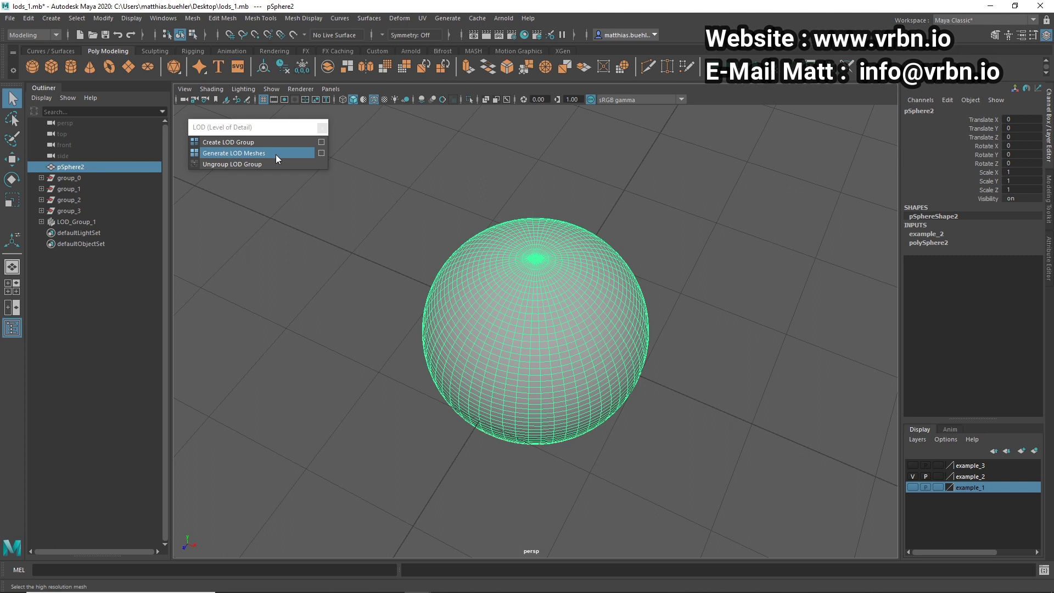
Make a reduced copy of the sphere with Mesh > Reduce, keeping the original
left_click(195, 20)
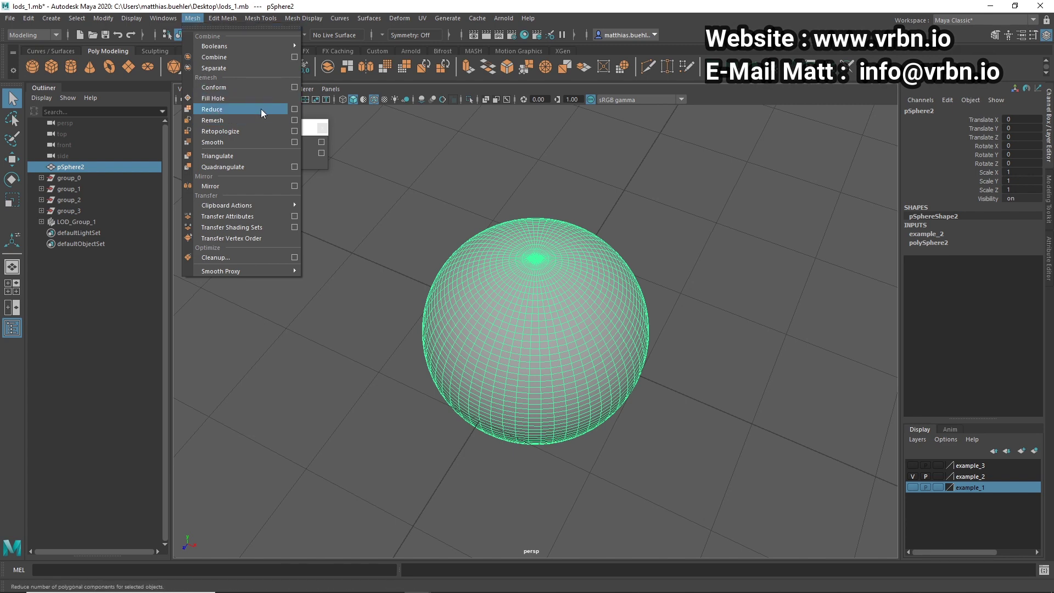
left_click(295, 112)
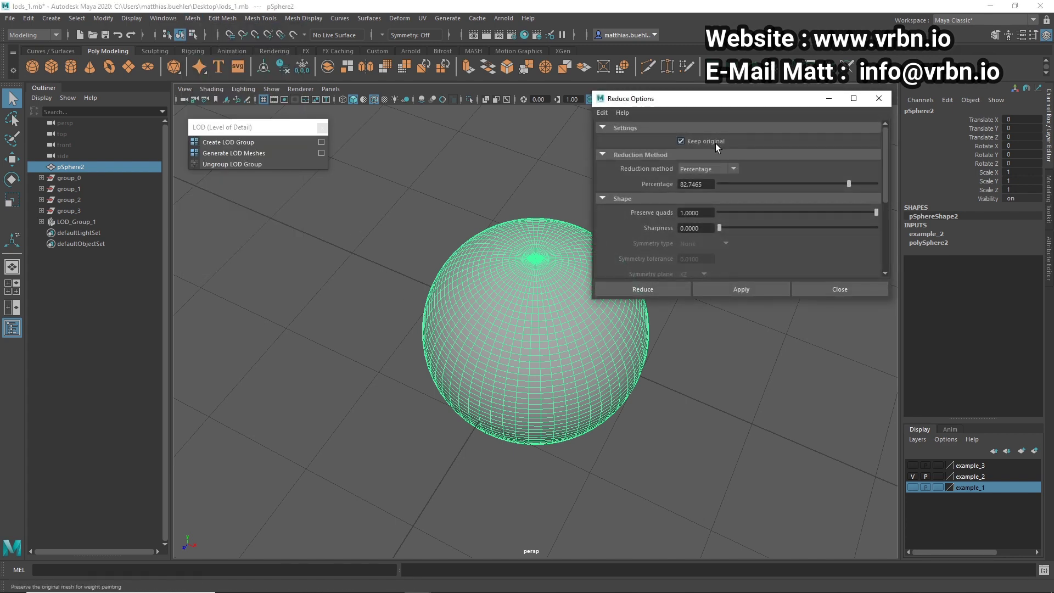
left_click_drag(716, 103, 713, 194)
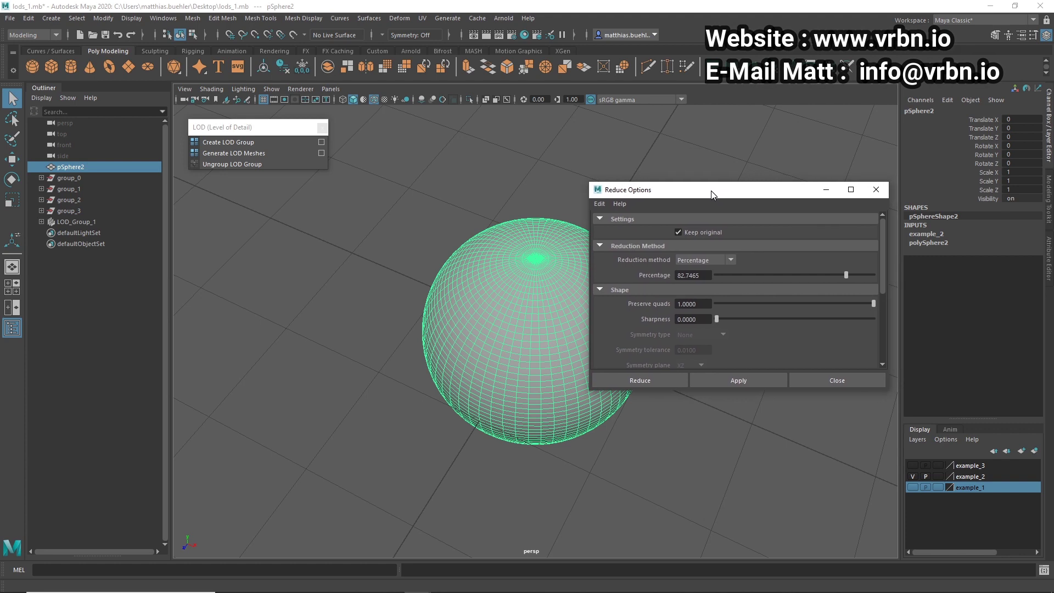
left_click(658, 379)
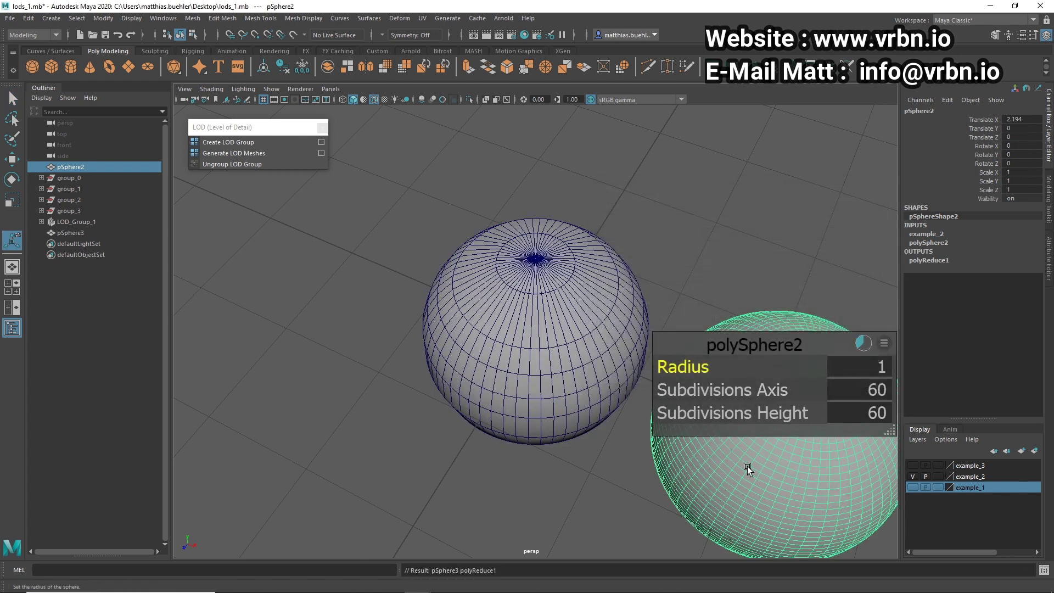
Delete the original high-resolution sphere pSphere2
middle_click_drag(745, 469, 676, 453, "alt")
key("q")
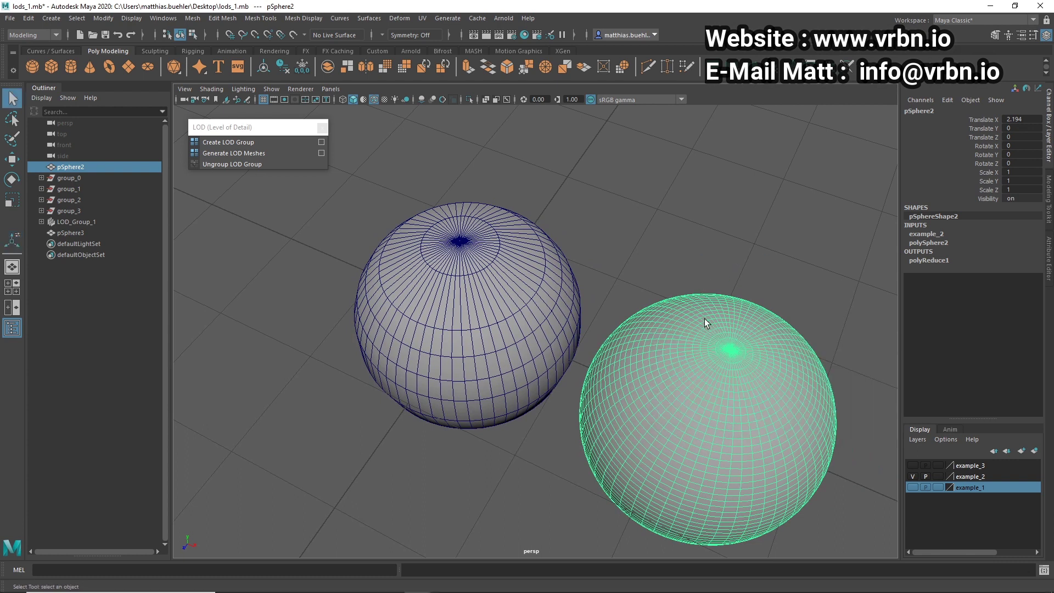
key("Delete")
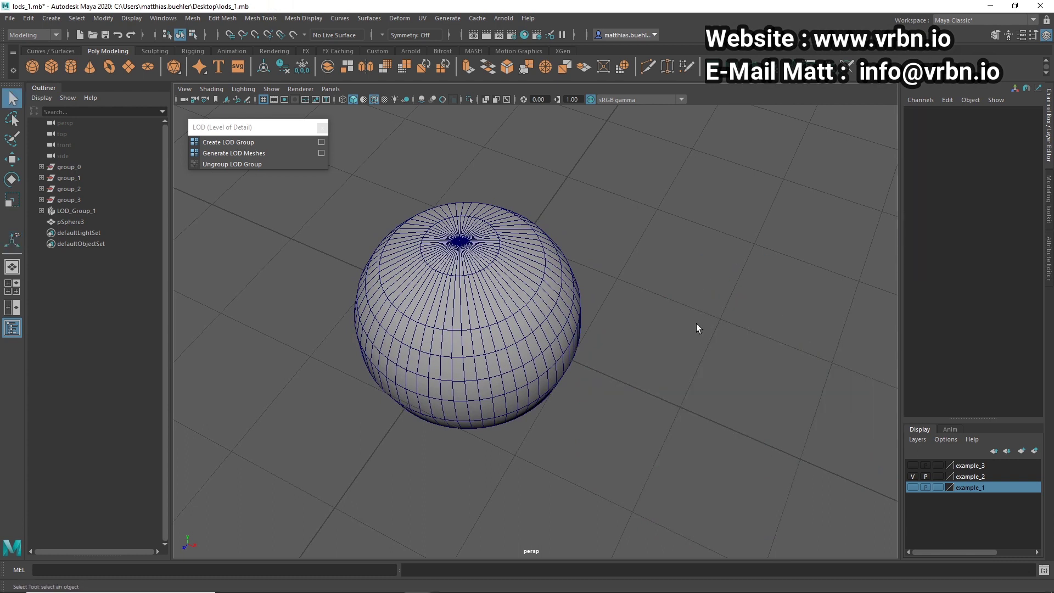
Replace the reduced sphere pSphere3 with a new polygon sphere at the origin
left_click_drag(685, 333, 696, 382, "alt")
left_click_drag(697, 381, 400, 244)
key("Delete")
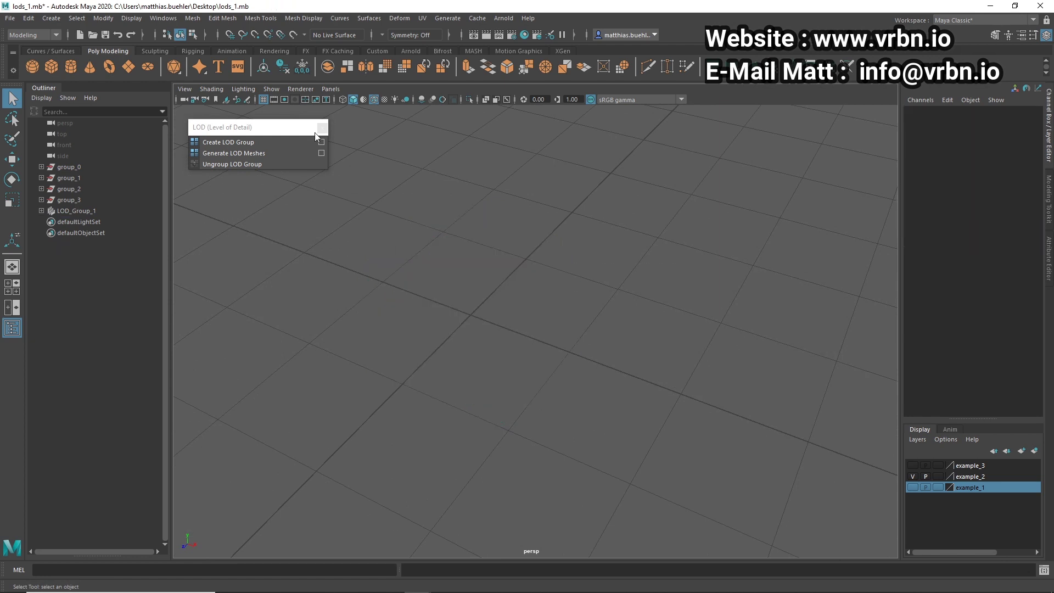
left_click(70, 20)
mouse_move(51, 18)
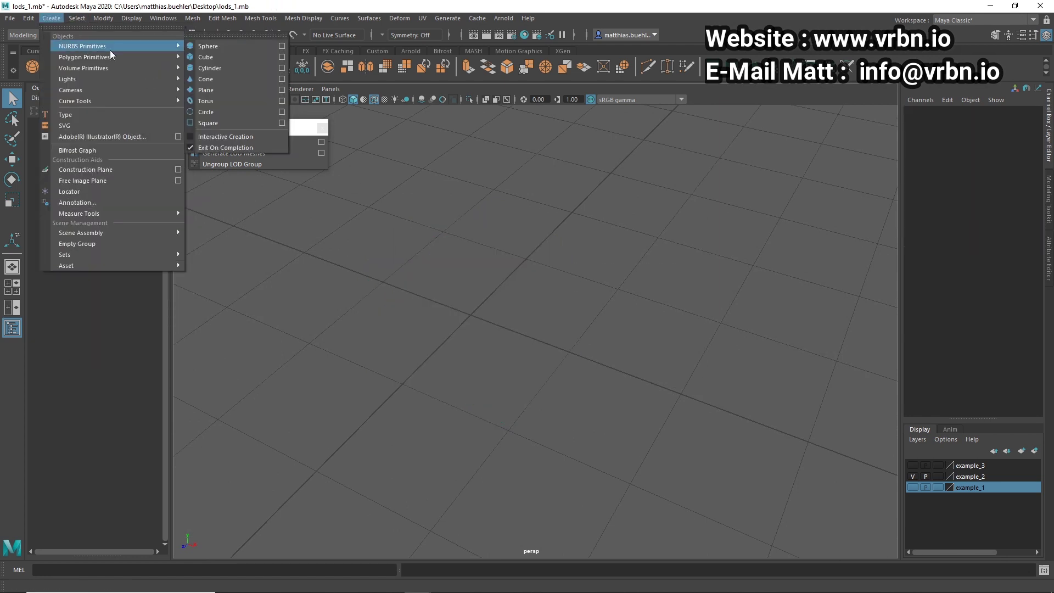
mouse_move(123, 58)
left_click(223, 59)
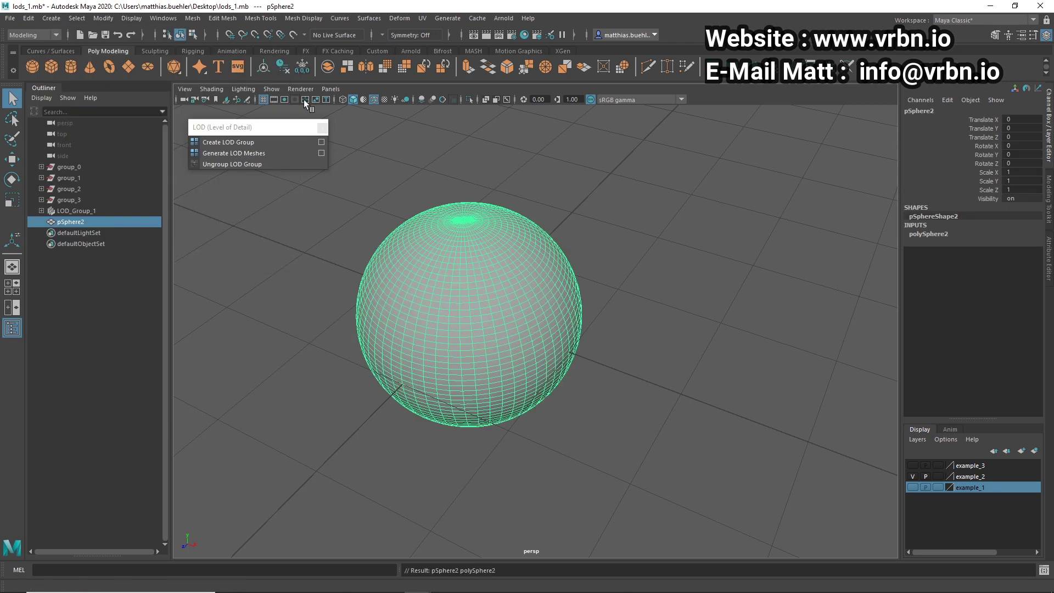
left_click_drag(601, 248, 438, 196, "alt")
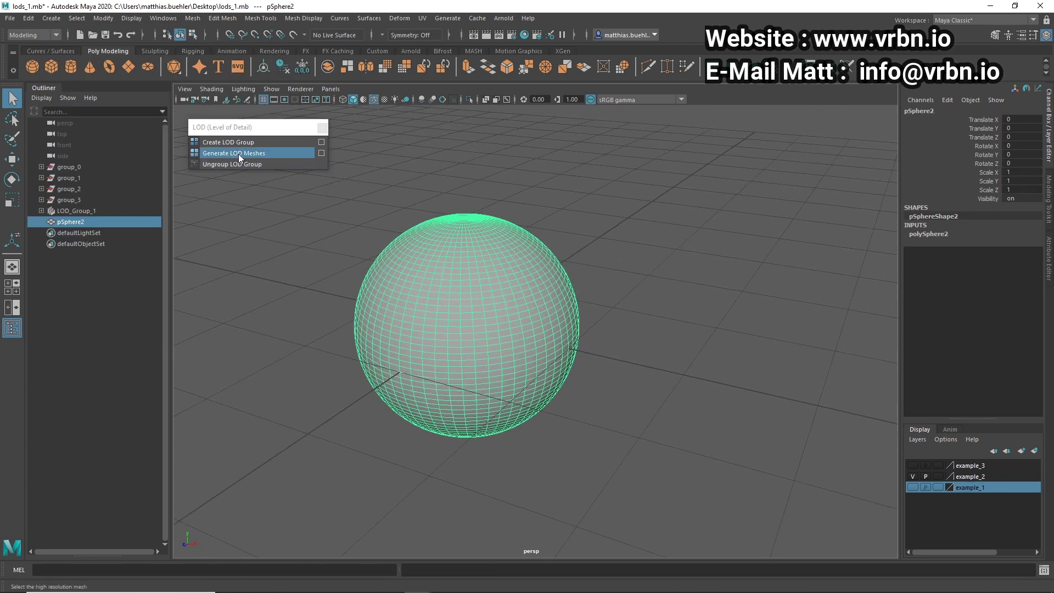
Generate a 2-level LOD group from the sphere with LOD_1 at 45% and LOD_2 at 90%
left_click(321, 153)
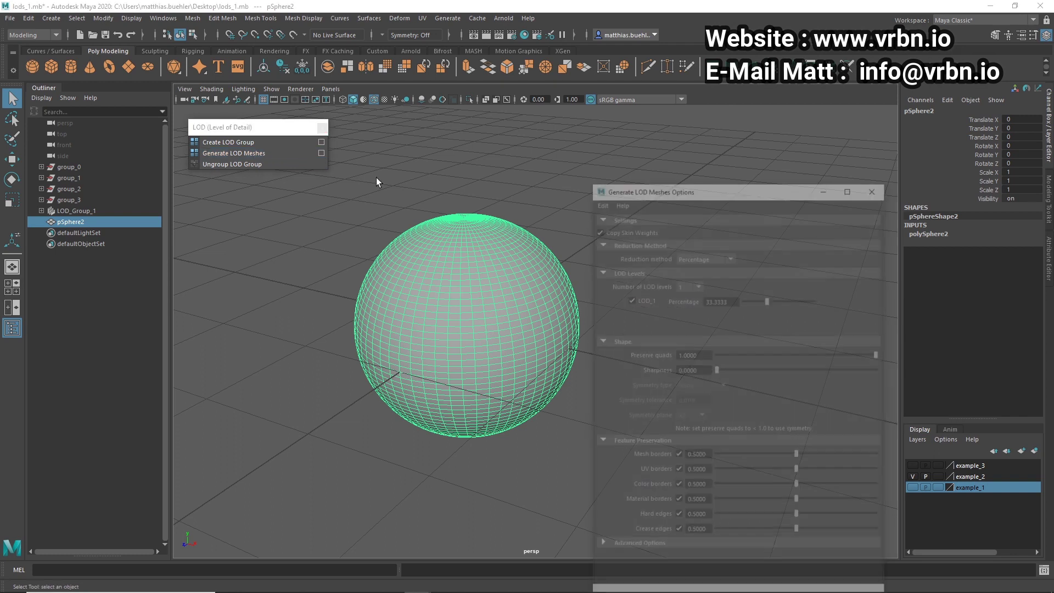
left_click_drag(744, 200, 734, 71)
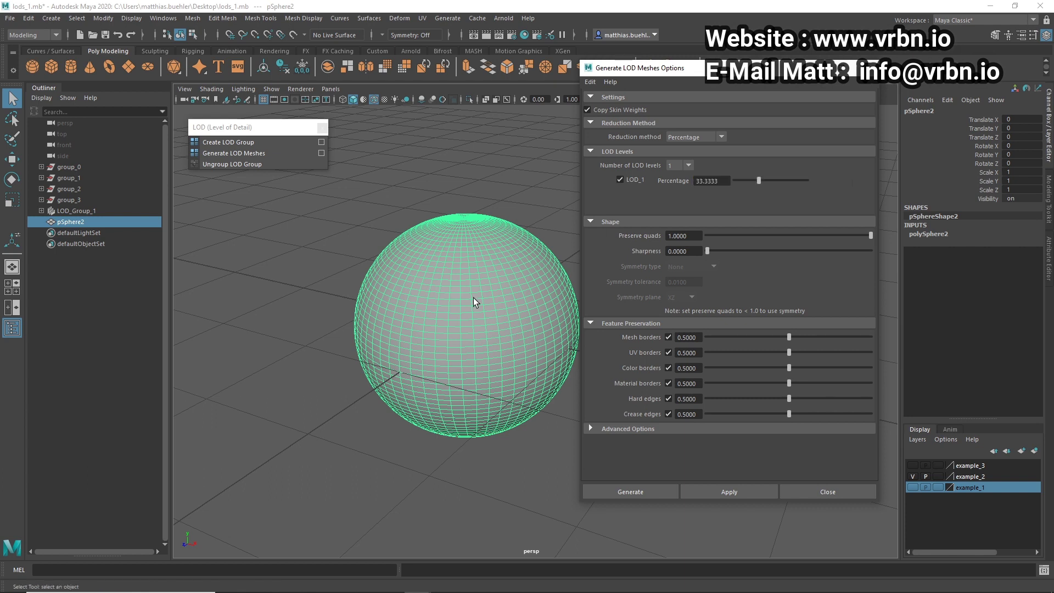
left_click(690, 164)
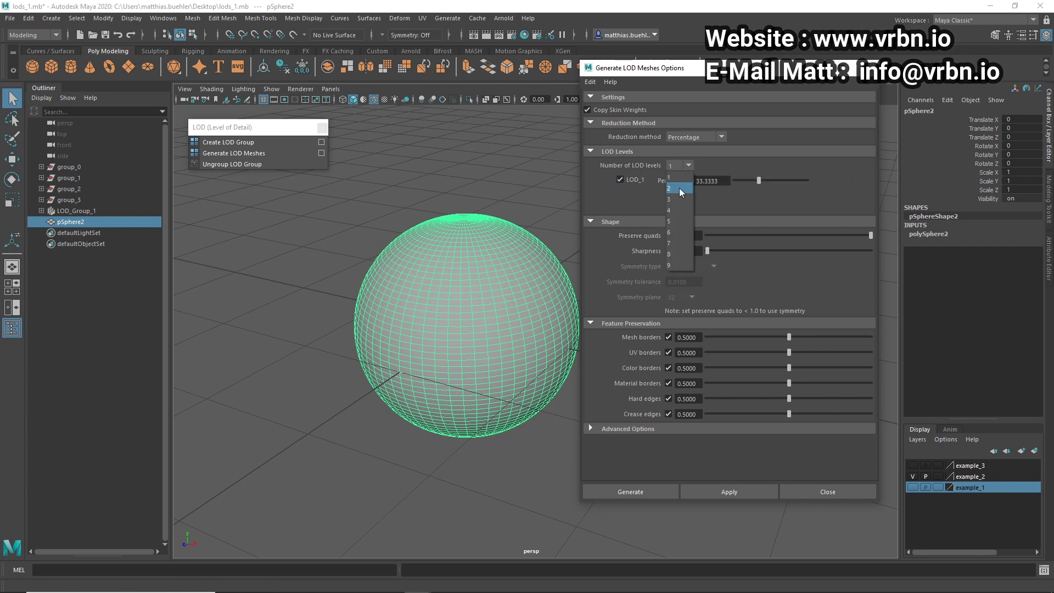
left_click(680, 188)
left_click(620, 195)
left_click(708, 181)
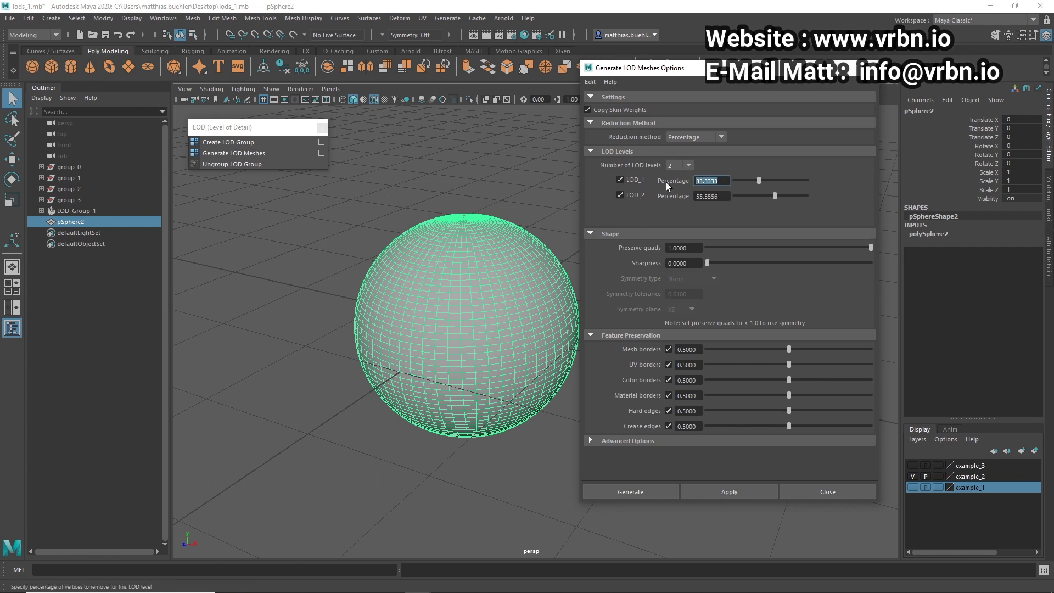
type("45")
key("Tab")
type("90")
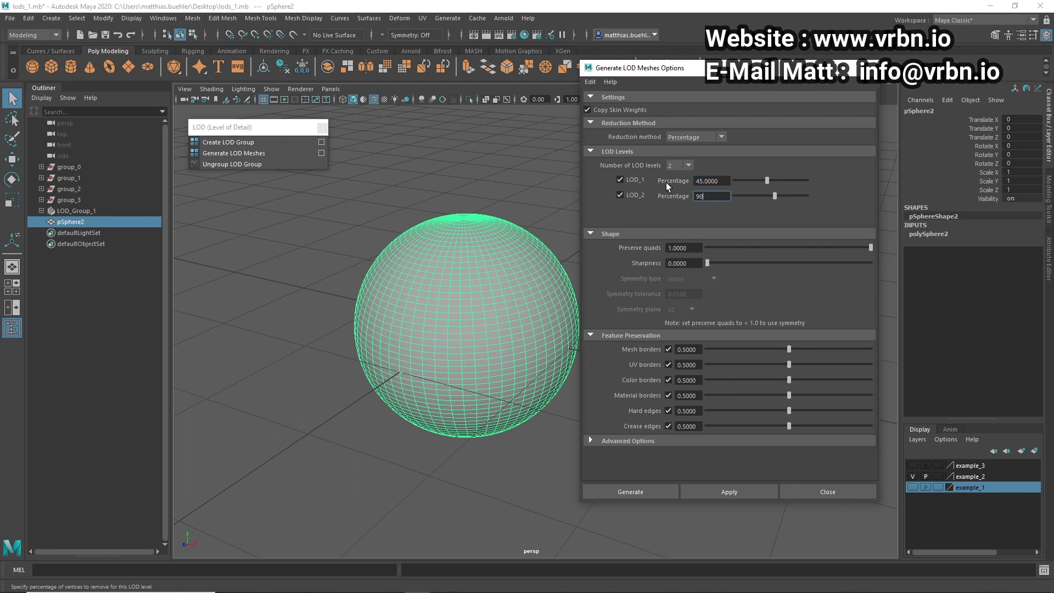
left_click(723, 180)
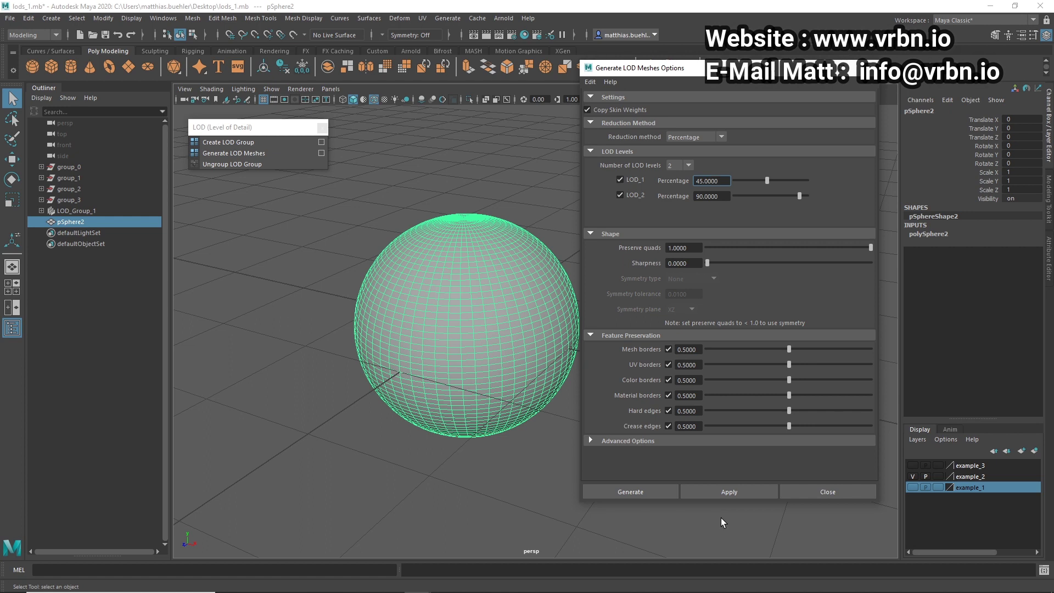
left_click(630, 491)
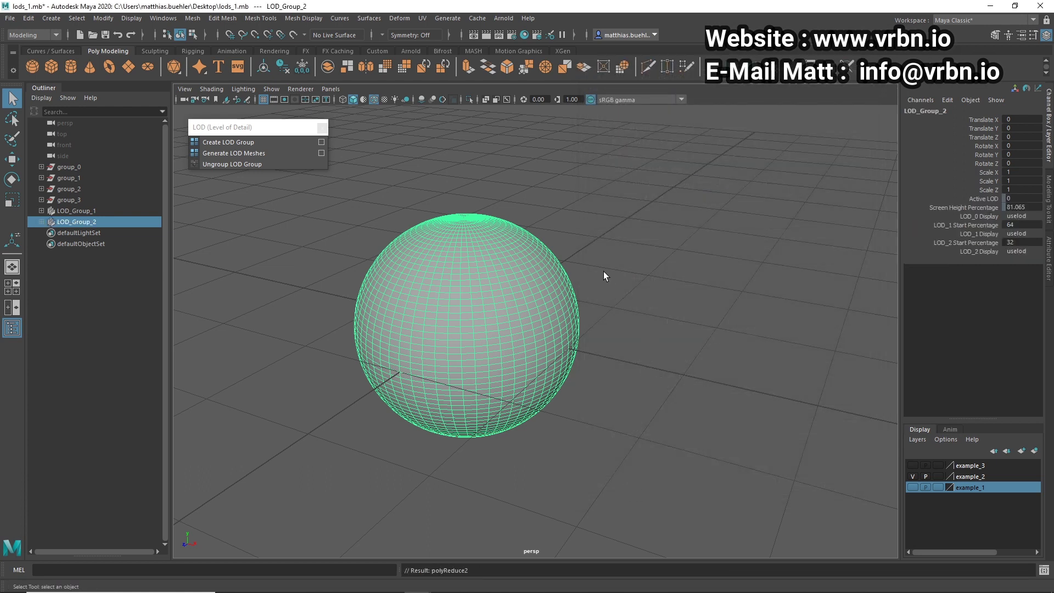
right_click_drag(641, 278, 397, 282, "alt")
right_click_drag(652, 258, 723, 261, "alt")
right_click_drag(390, 283, 622, 267, "alt")
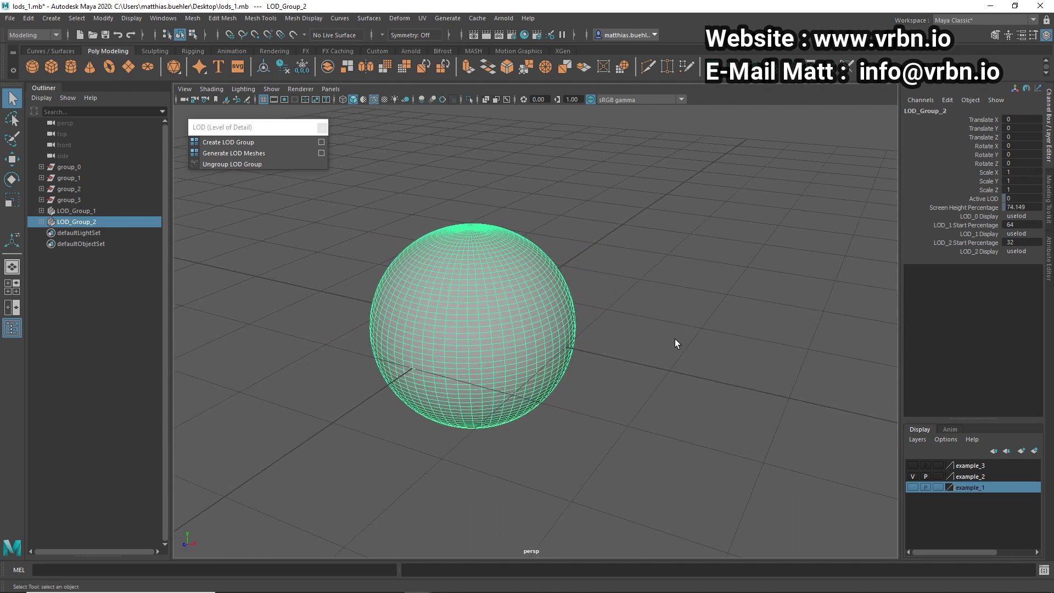
left_click_drag(675, 342, 633, 292, "alt")
left_click(638, 309)
middle_click_drag(633, 292, 723, 344, "alt")
mouse_move(722, 344)
left_mouse_down("alt")
mouse_move(725, 331)
mouse_move(714, 332)
left_mouse_up("alt")
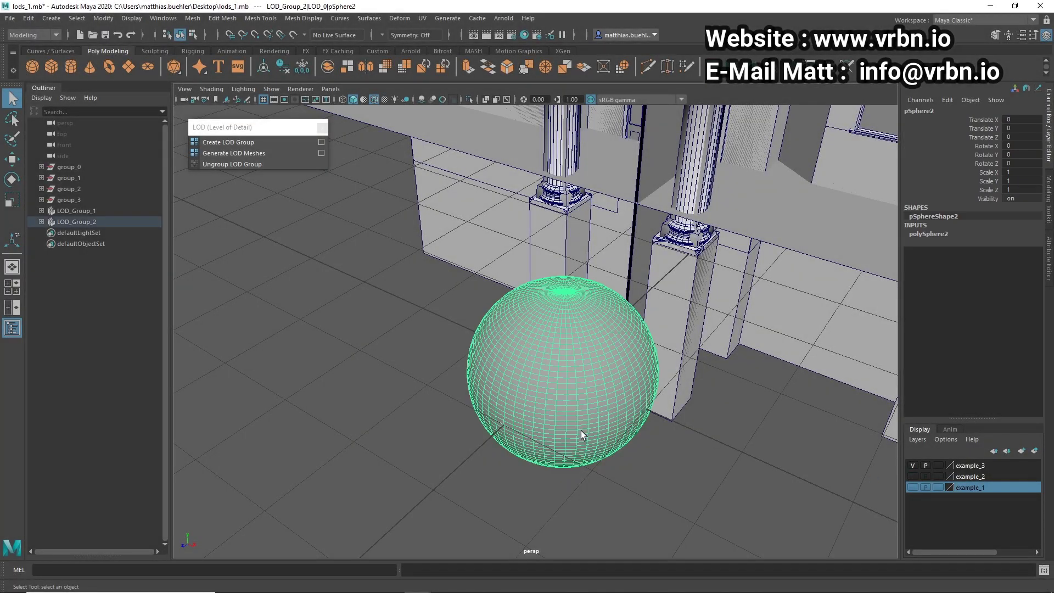
Delete the wireframe sphere and LOD_Group_2, leaving only the house model in view
key("Delete")
left_click(71, 222)
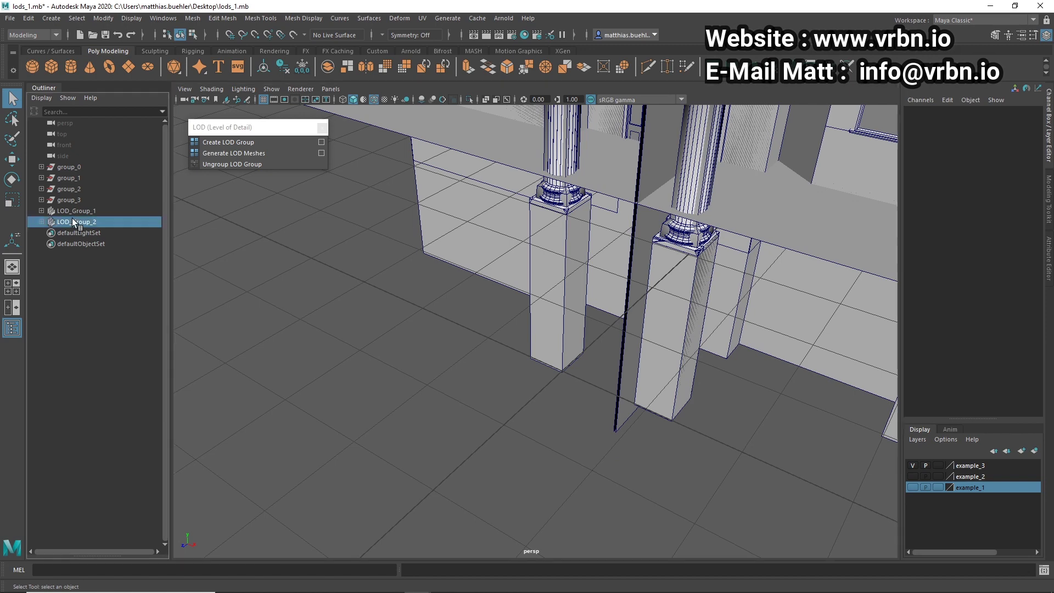
key("Delete")
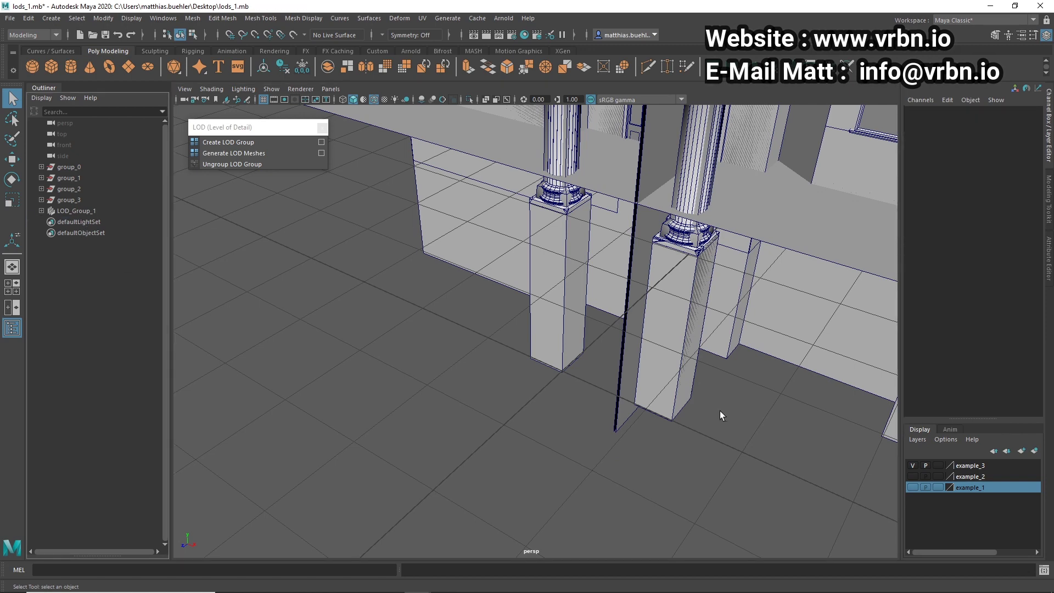
scroll(725, 407, "down", 10)
left_click_drag(648, 363, 612, 398, "alt")
left_click_drag(559, 374, 569, 368, "alt")
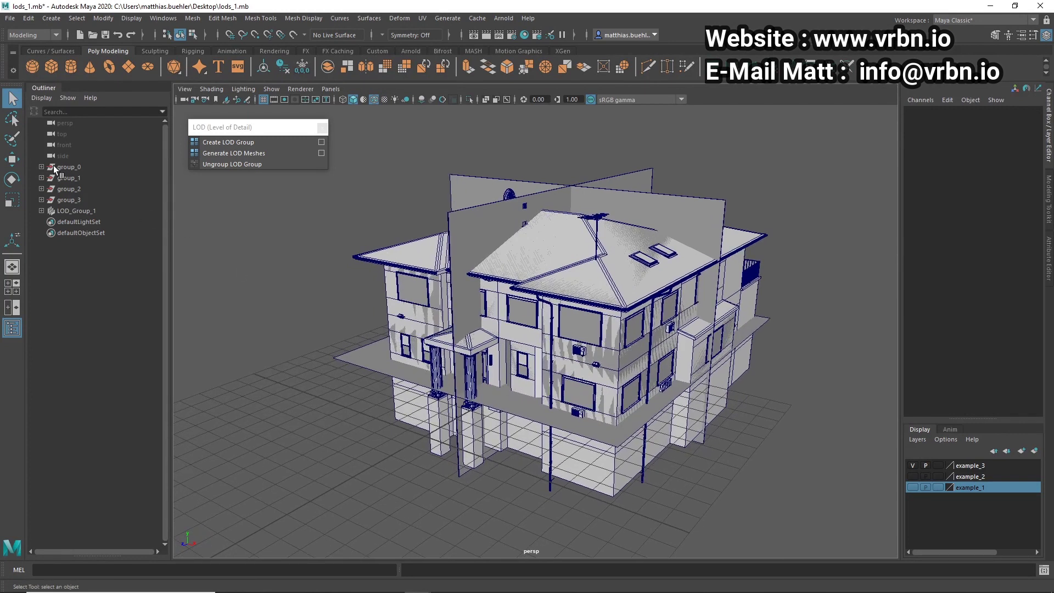
Inspect the building groups group_0 to group_2, then delete the old LOD_Group_1
left_click(69, 167)
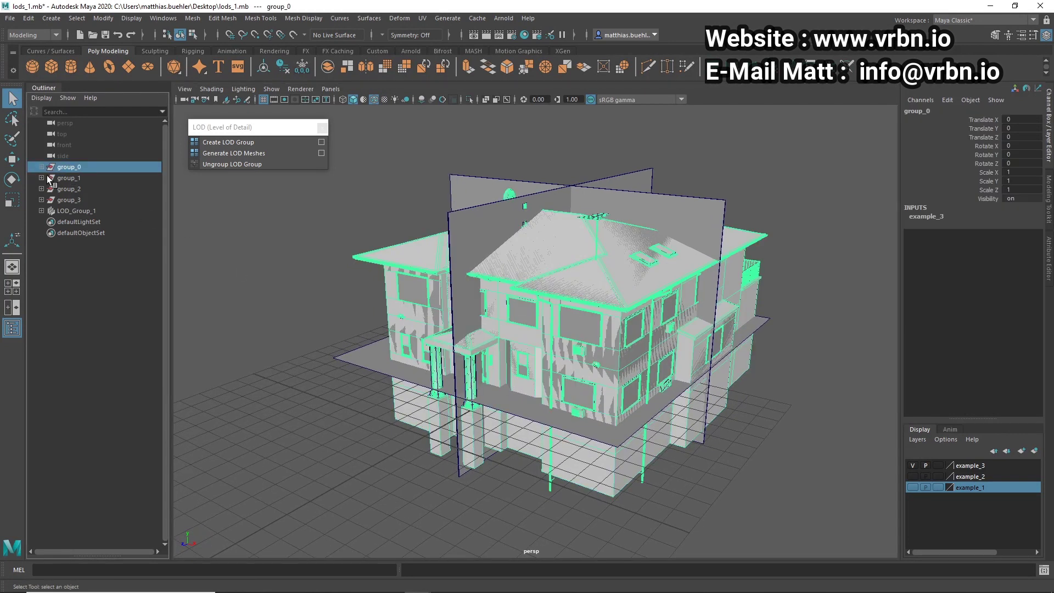
left_click(77, 179)
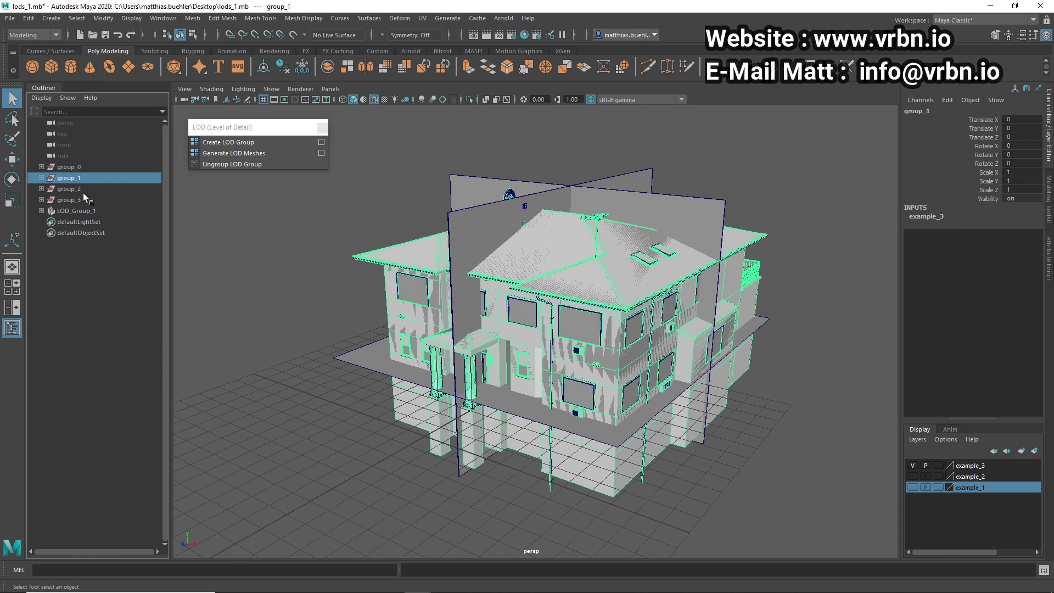
left_click(79, 189)
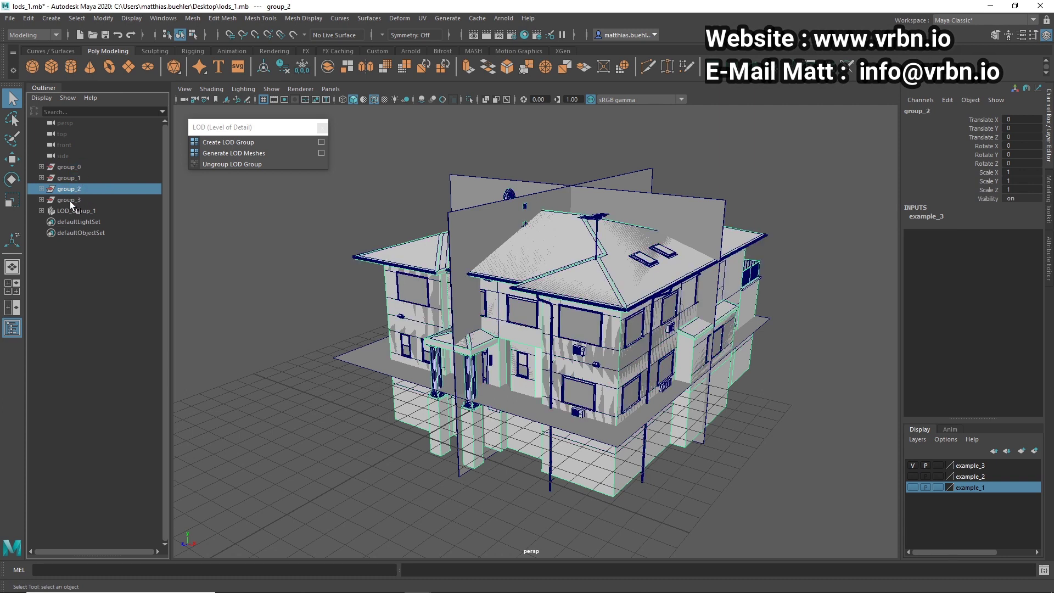
left_click(60, 209)
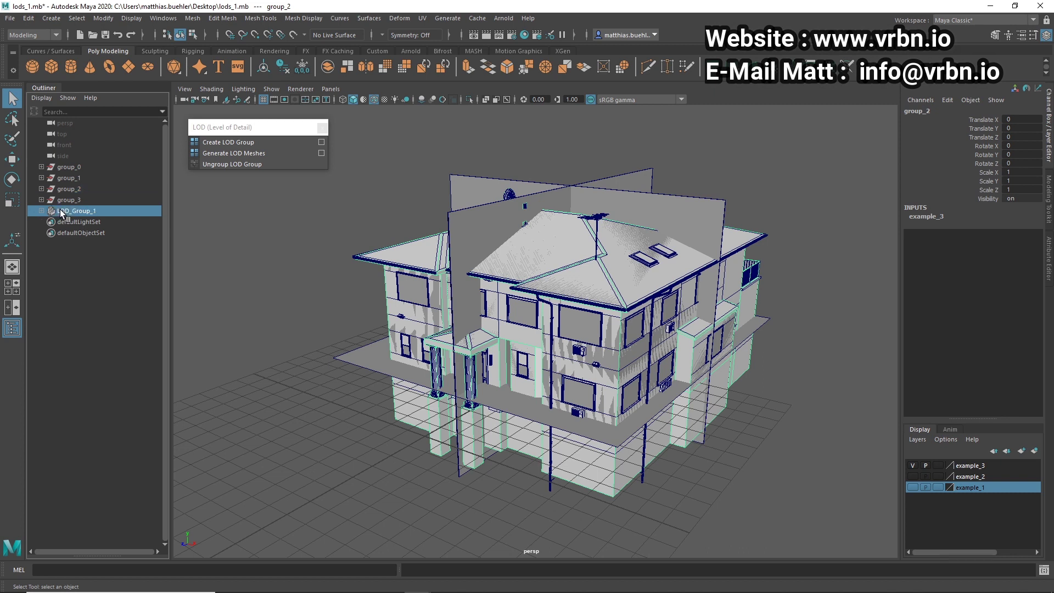
key("Delete")
Expand group_0 to group_3 and select them in order, starting from group_0
left_click(41, 199)
left_click(42, 189)
left_click(41, 178)
left_click(42, 167)
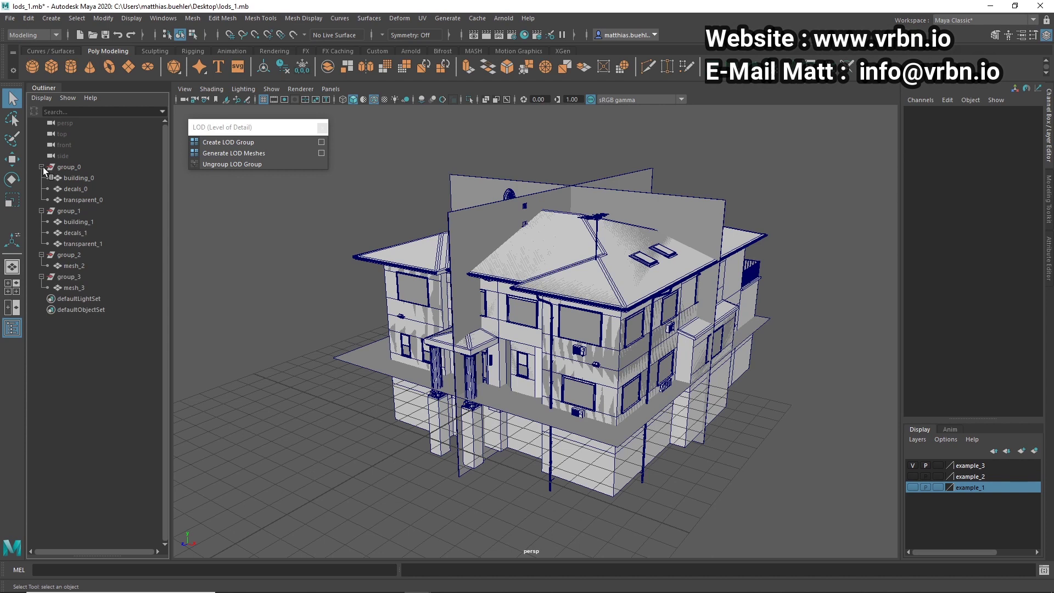
left_click(77, 167)
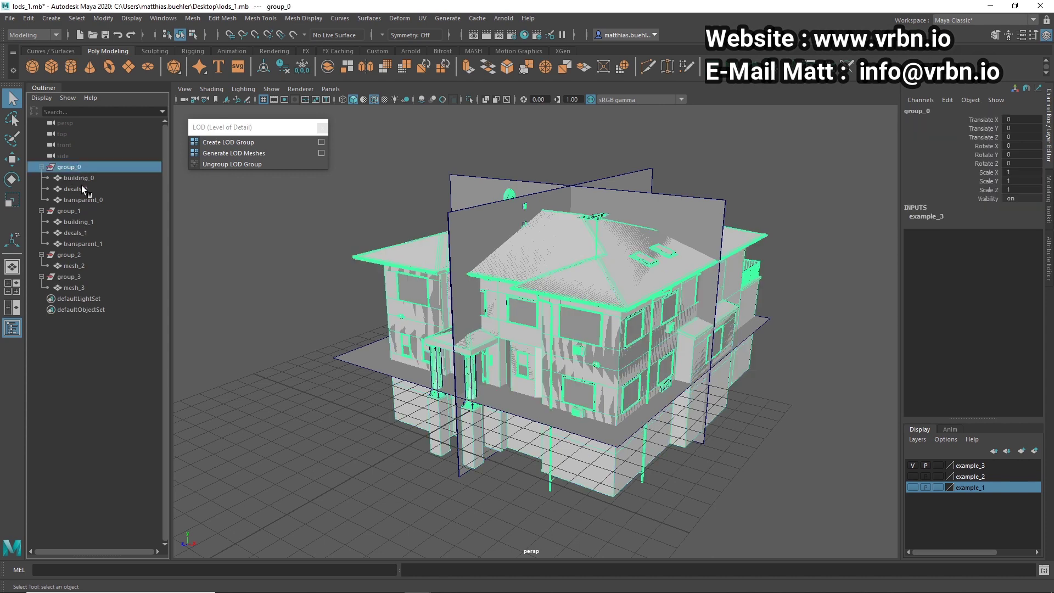
left_click(73, 210)
left_click(77, 169)
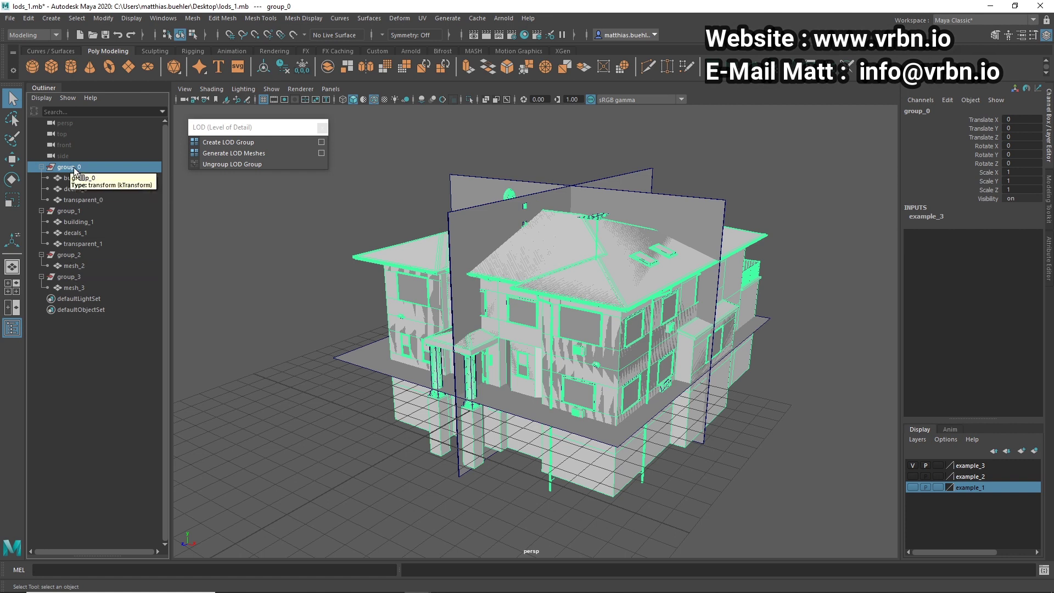
left_click(70, 211, "ctrl")
left_click(75, 255, "ctrl")
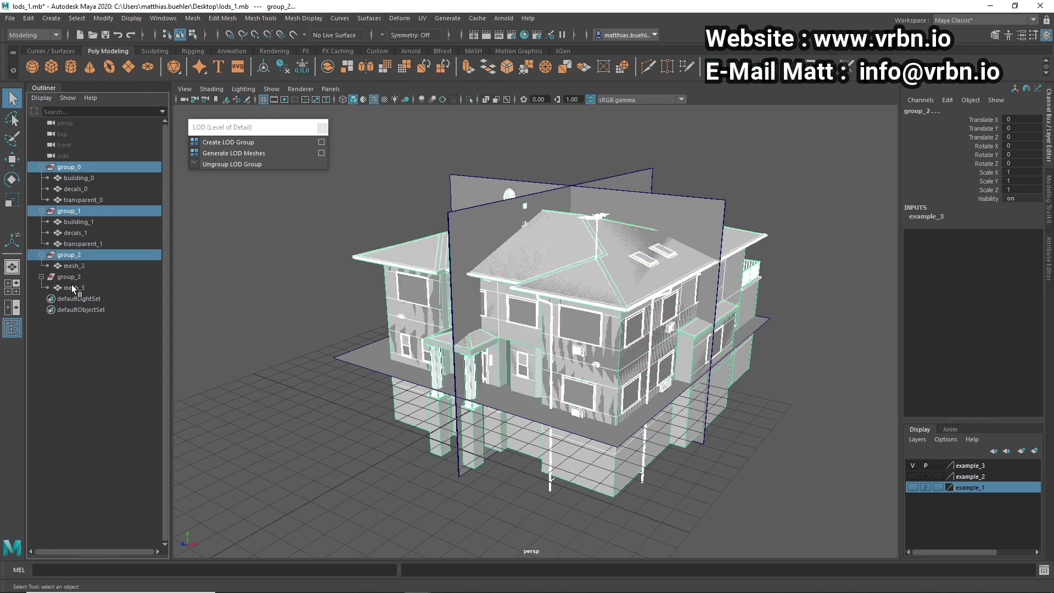
left_click(71, 276, "ctrl")
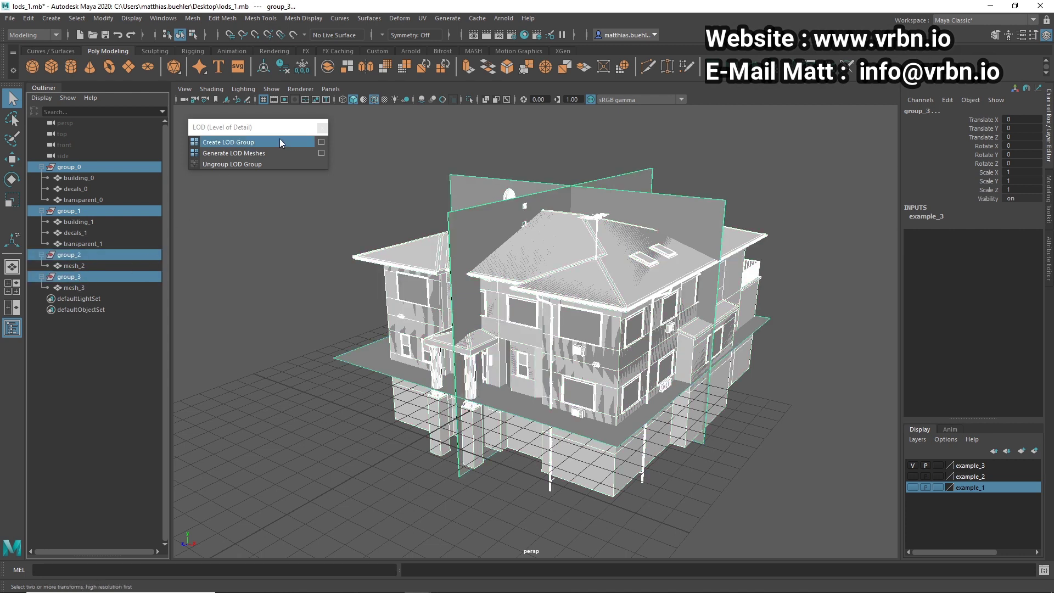
Combine the selected groups into a new LOD_Group_1, then close the LOD window and deselect
left_click(246, 145)
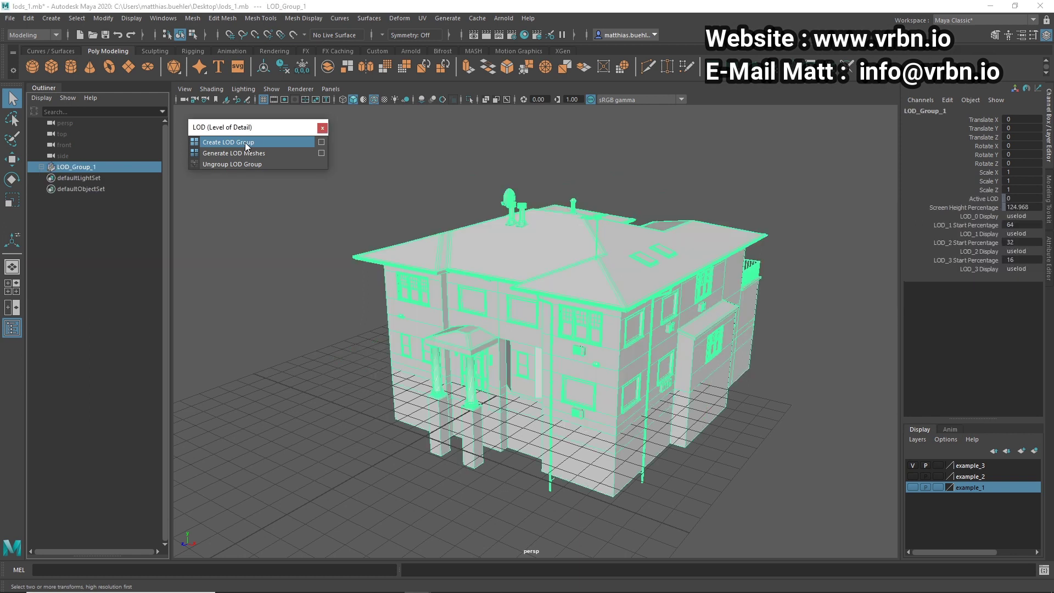
left_click(323, 128)
left_click(429, 171)
Pull the camera far back until the house swaps to its crossed-plane level
left_click_drag(726, 264, 758, 326, "alt")
mouse_move(758, 327)
right_mouse_down("alt")
mouse_move(400, 265)
mouse_move(582, 285)
mouse_move(335, 278)
mouse_move(857, 282)
mouse_move(878, 299)
mouse_move(631, 301)
mouse_move(805, 306)
mouse_move(749, 327)
right_mouse_up("alt")
right_click_drag(558, 342, 409, 356, "alt")
right_click_drag(555, 342, 572, 369, "alt")
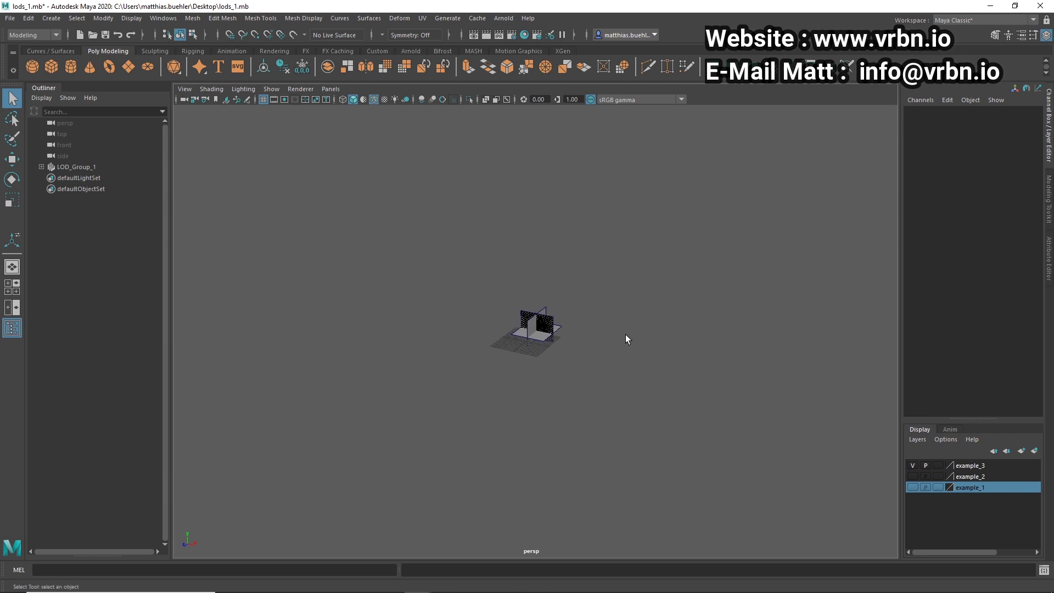
Review LOD_Group_1's Lod Attributes thresholds of 64, 32 and 16 in the Attribute Editor
left_click(41, 166)
left_click(94, 167)
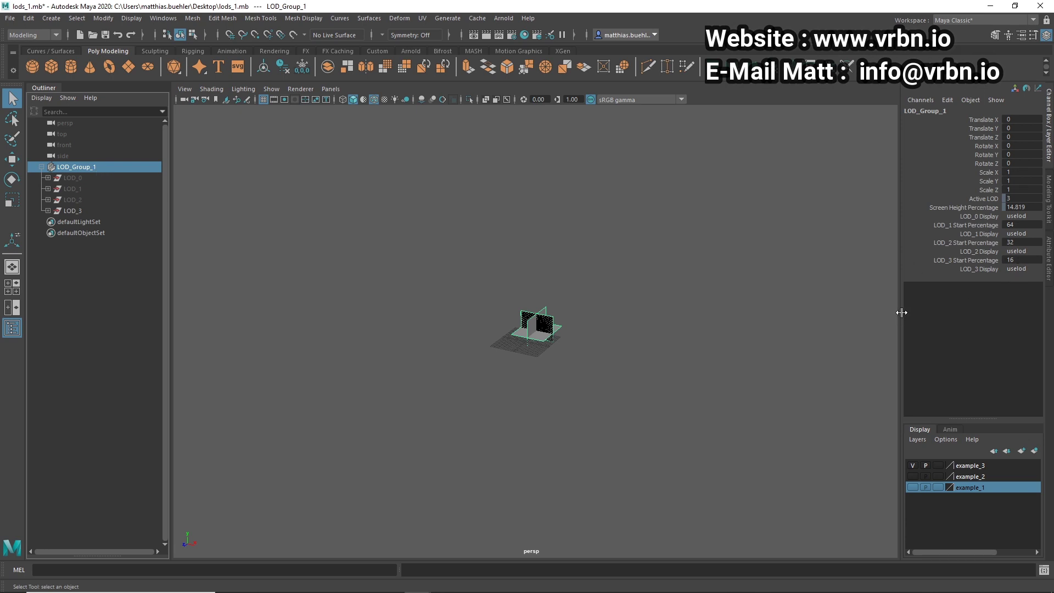
left_click_drag(903, 313, 815, 323)
scroll(533, 365, "up", 2)
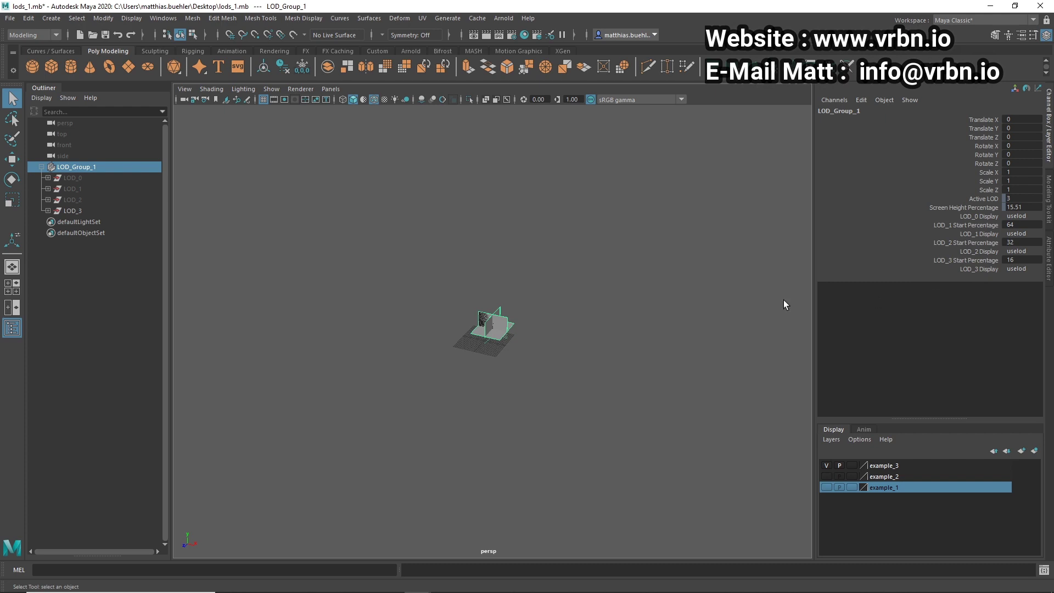
key("ctrl+a")
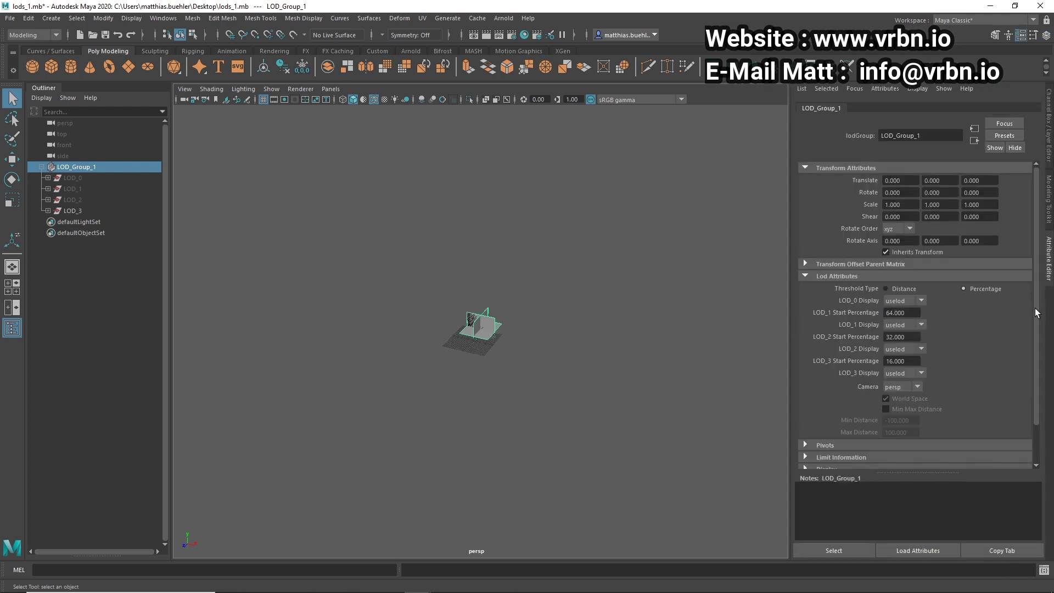
scroll(1038, 314, "down", 2)
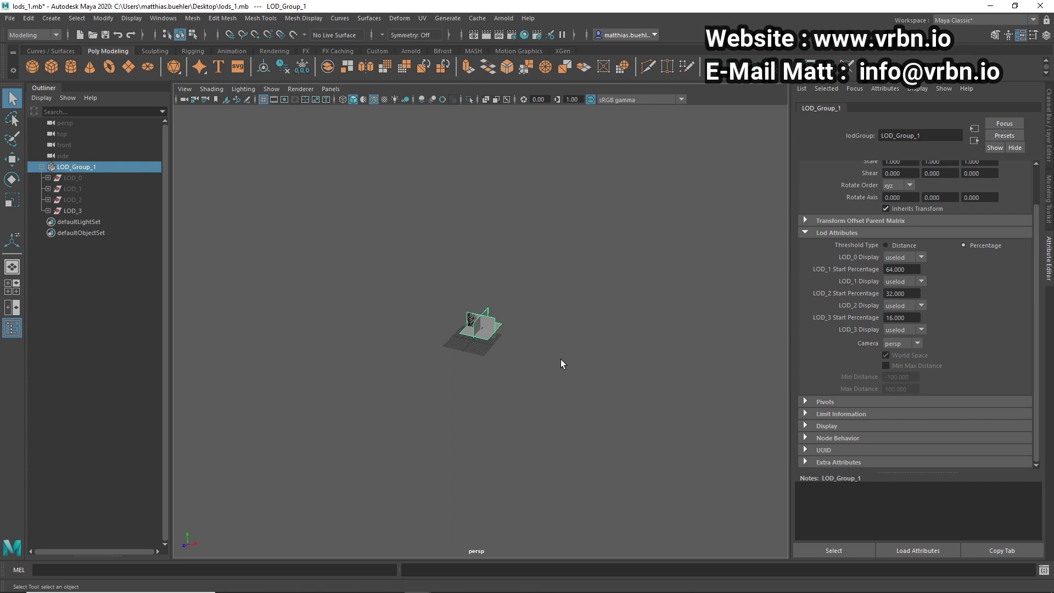
mouse_move(560, 360)
left_mouse_down("alt")
mouse_move(555, 353)
mouse_move(611, 327)
mouse_move(678, 324)
mouse_move(611, 348)
mouse_move(628, 336)
left_mouse_up("alt")
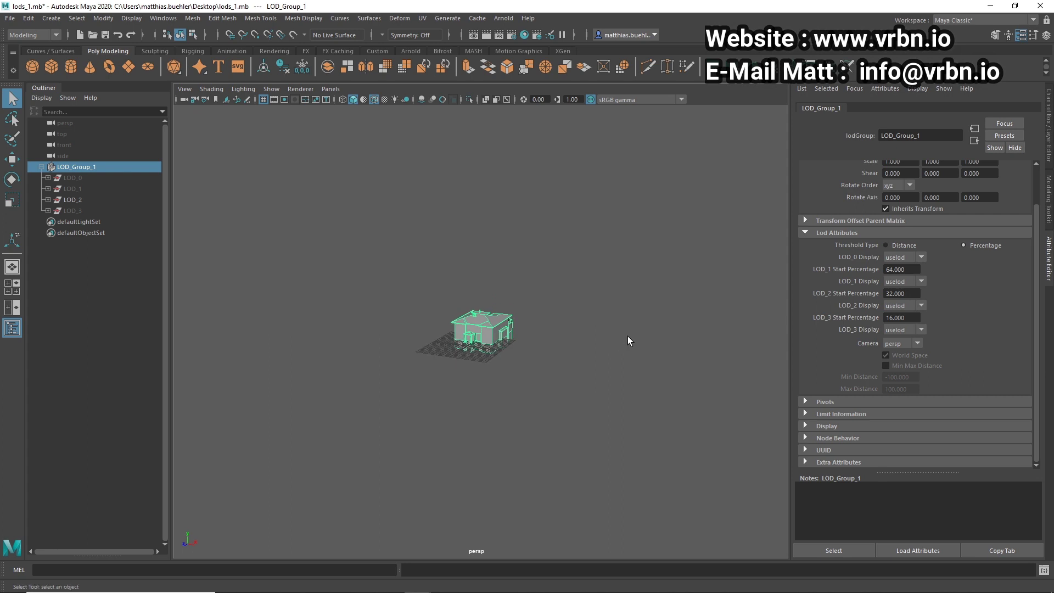
left_click(554, 293)
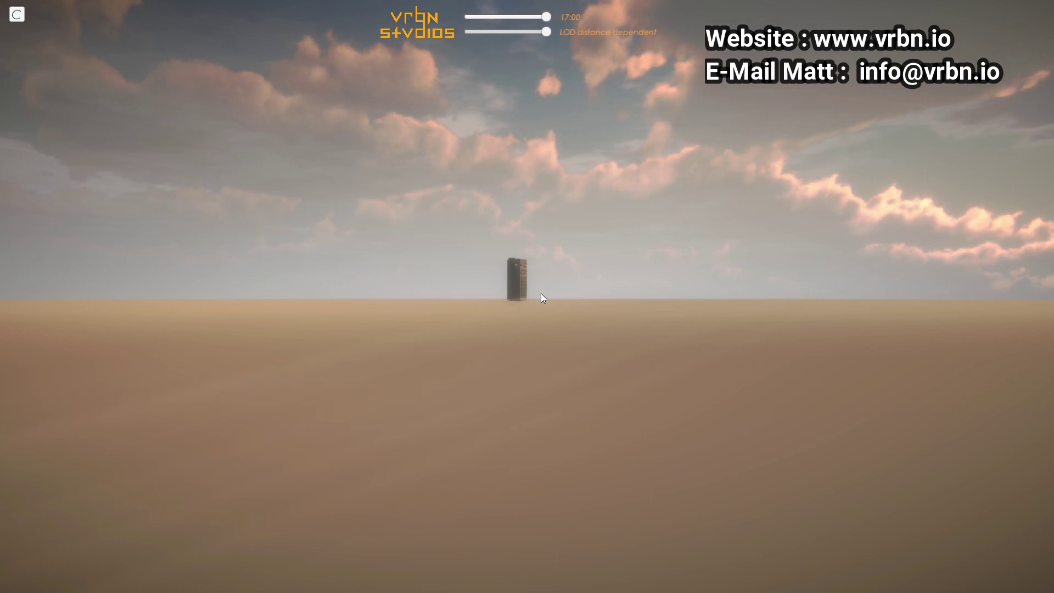
Switch to lods.xlsx and highlight the row 11 values across the LODs sheet columns
key("alt+Tab")
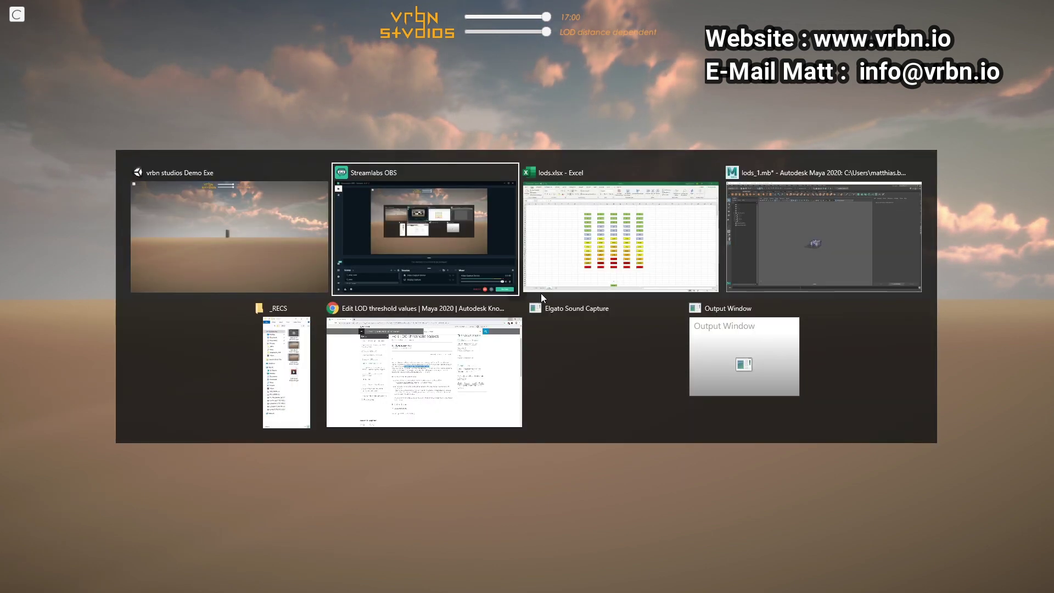
key("alt+Tab")
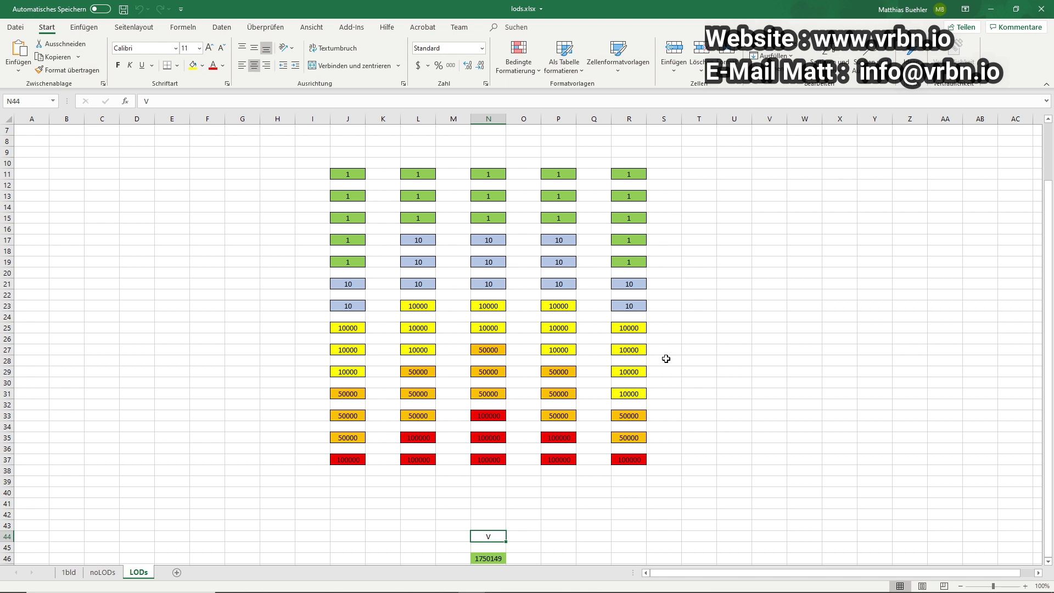
left_click_drag(635, 176, 348, 174)
left_click(344, 175)
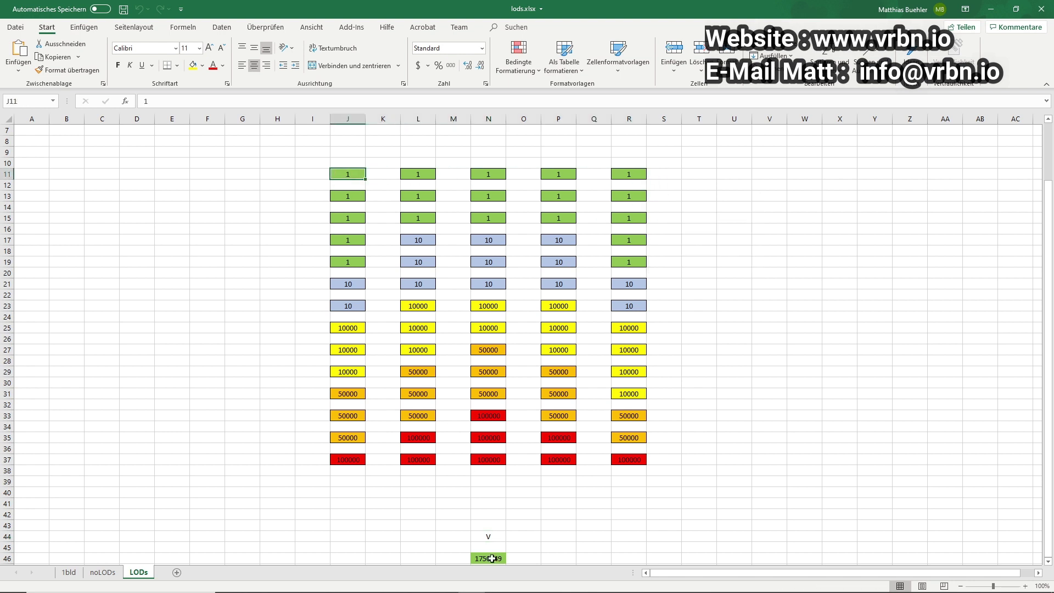
left_click(490, 535)
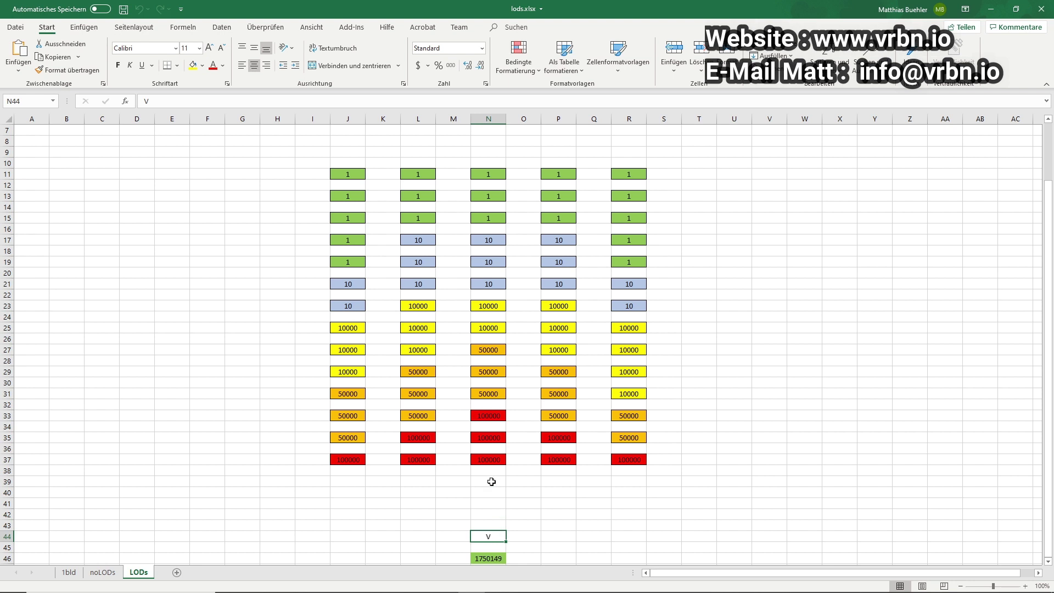
left_click(359, 460)
left_click(360, 438)
left_click(362, 415)
left_click(361, 394)
left_click(353, 459)
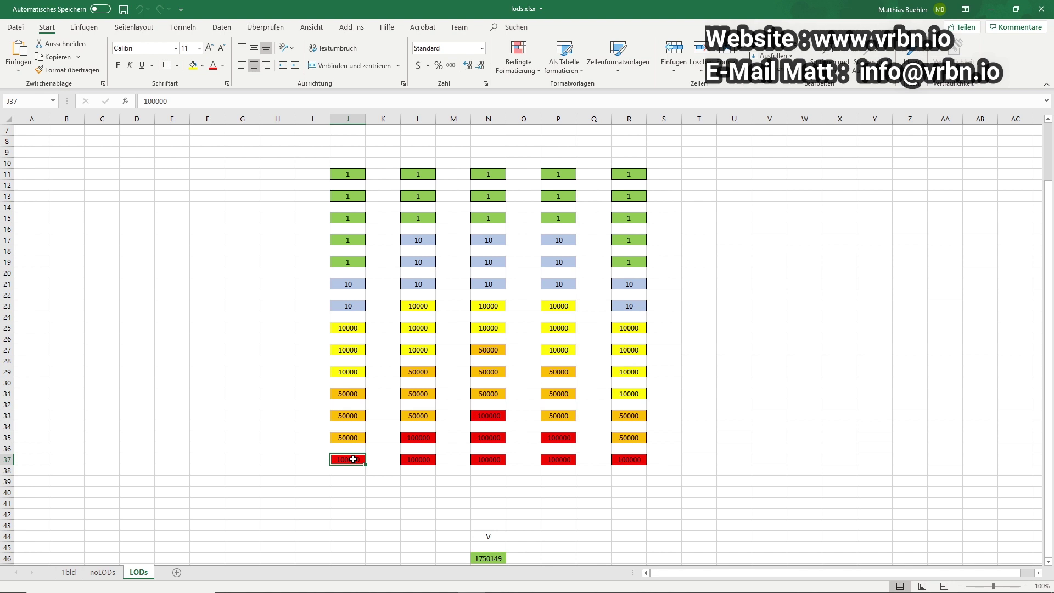